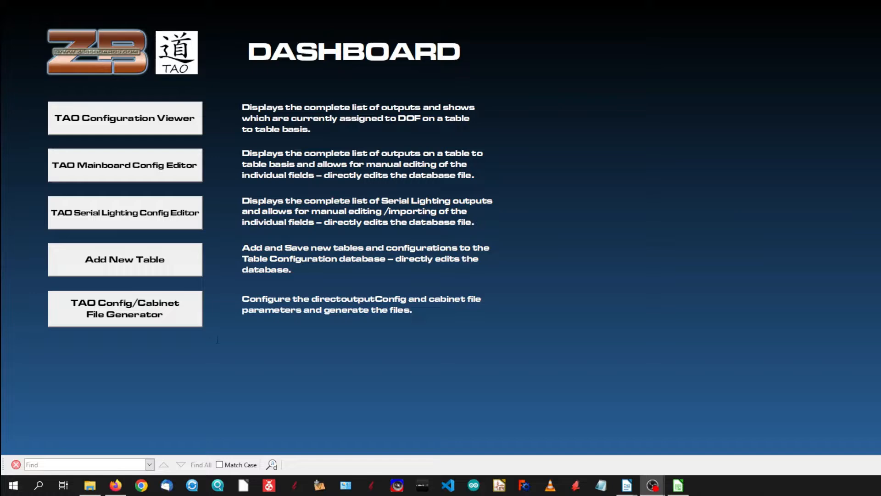
Move DirectOutputShapes.png, DirectOutputShapes.xml and tablemappings.xml from the downloaded directoutputconfig folder into the Config folder of C:\DirectOutput
click(97, 487)
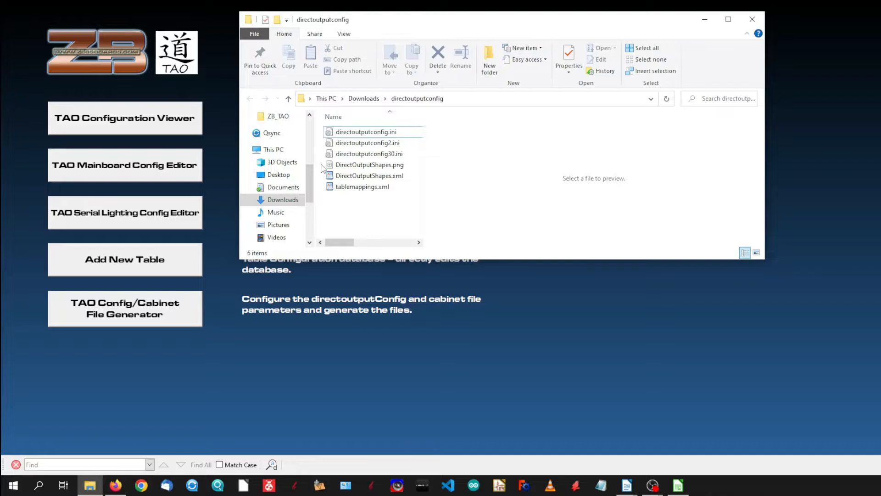
drag(322, 162, 396, 205)
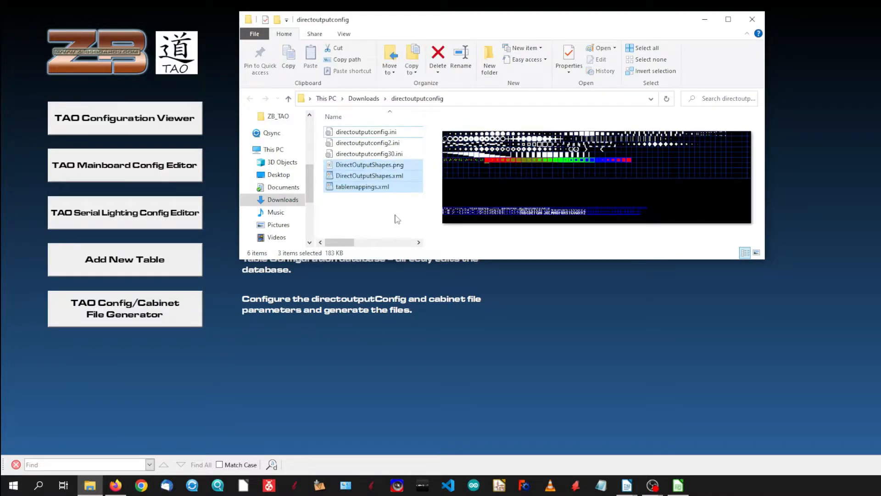
right_click(368, 178)
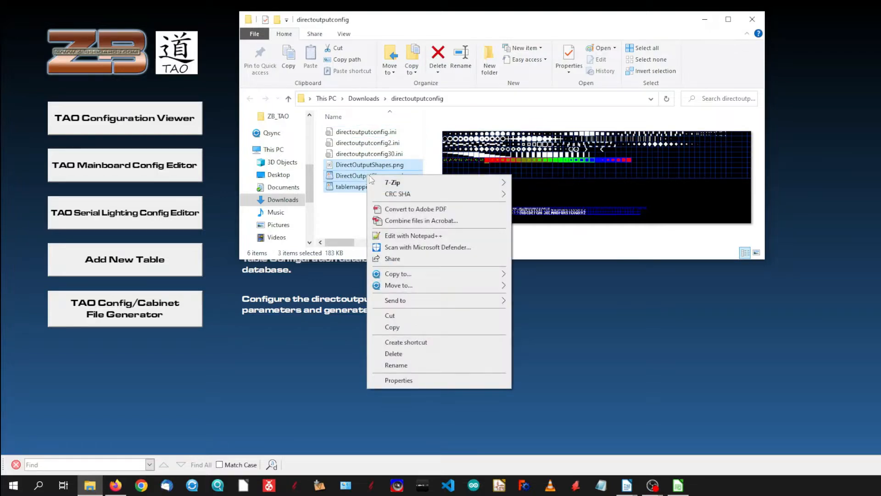
click(392, 316)
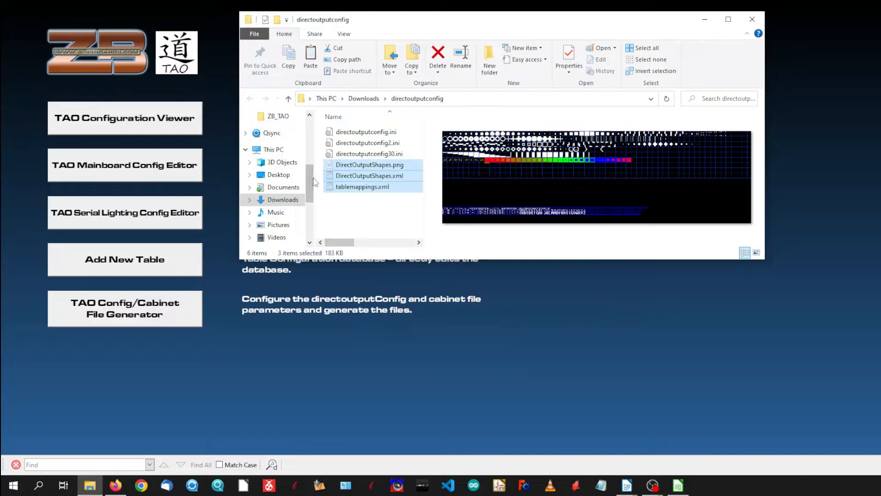
scroll(311, 180, up, 3)
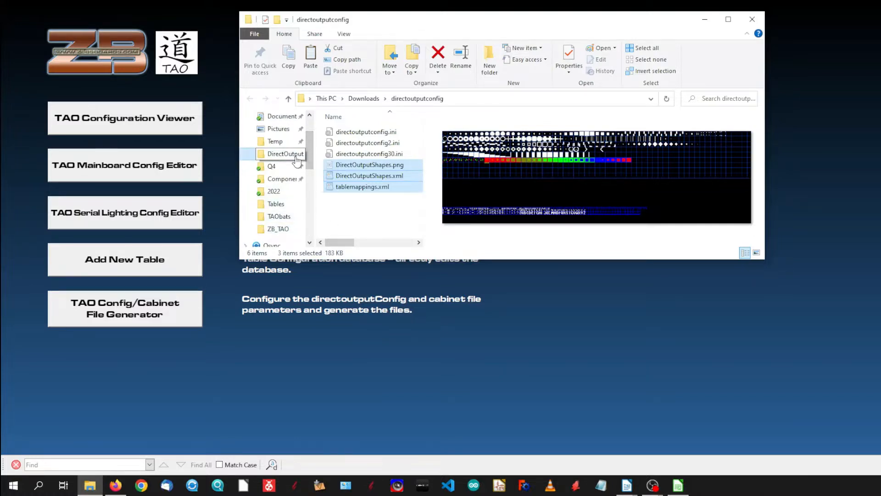
click(280, 154)
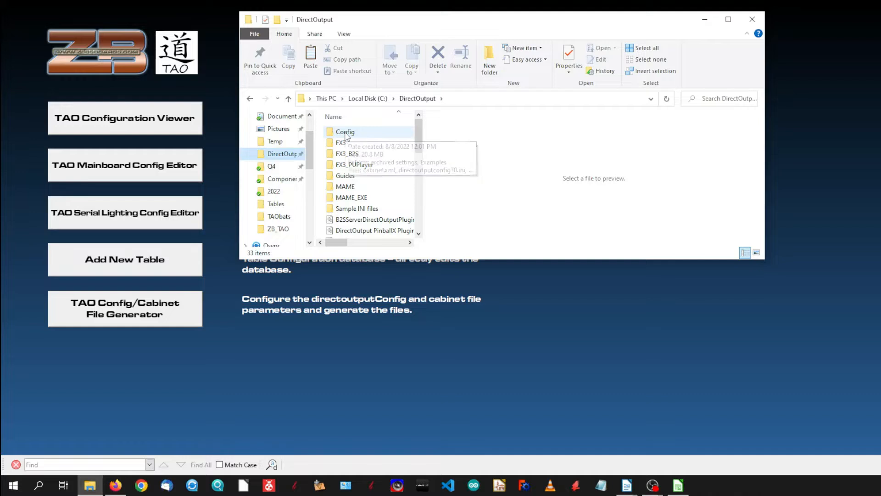
right_click(345, 133)
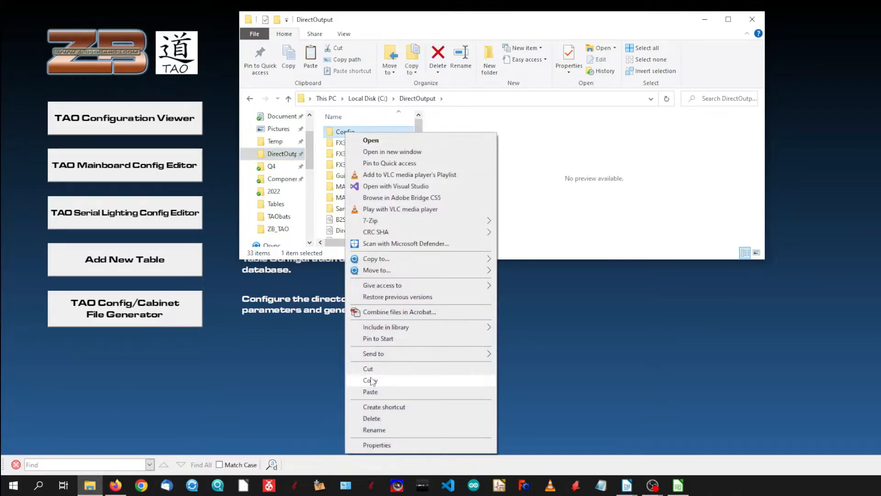
click(371, 392)
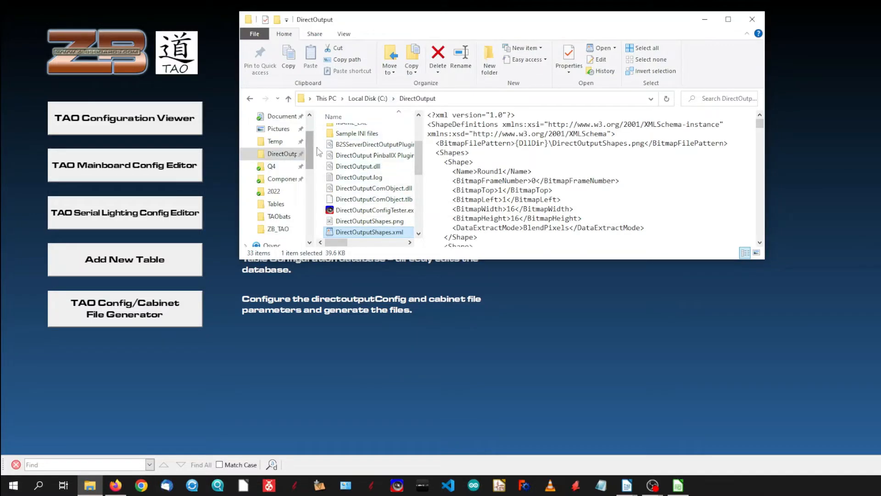
Check the remaining files in the directoutputconfig folder under Downloads and return to the dashboard
scroll(291, 158, up, 2)
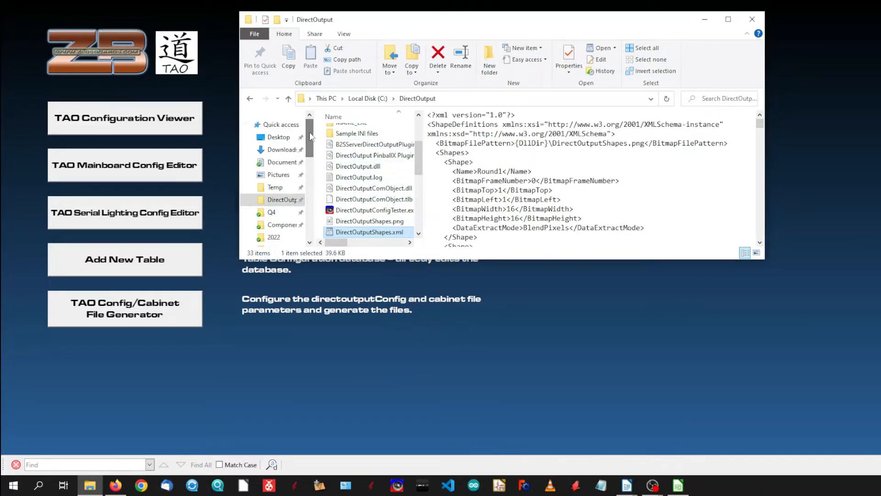
click(282, 150)
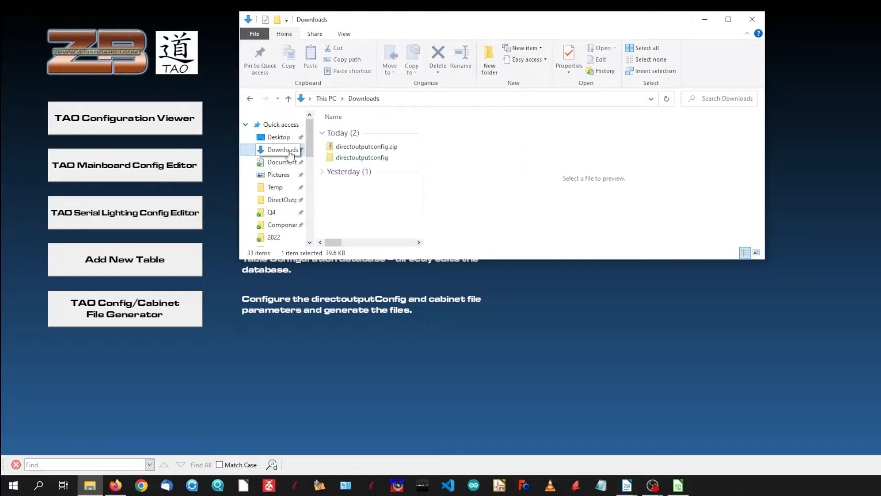
click(386, 164)
double_click(388, 163)
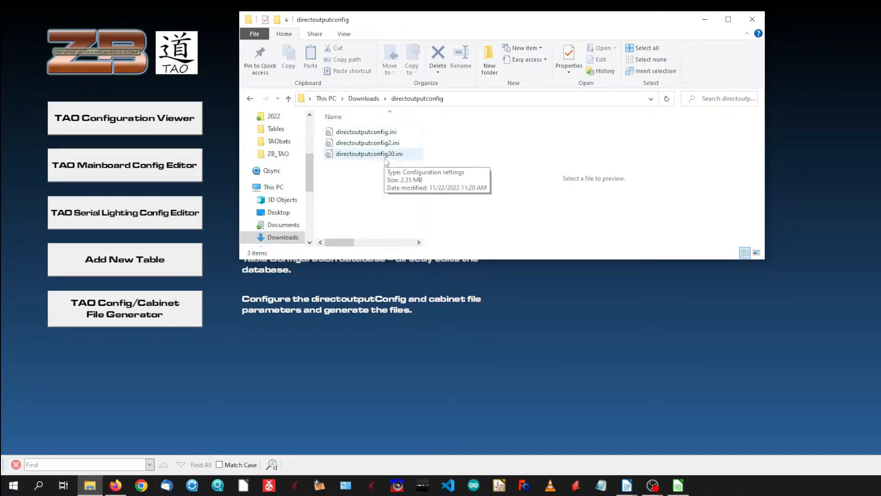
click(705, 20)
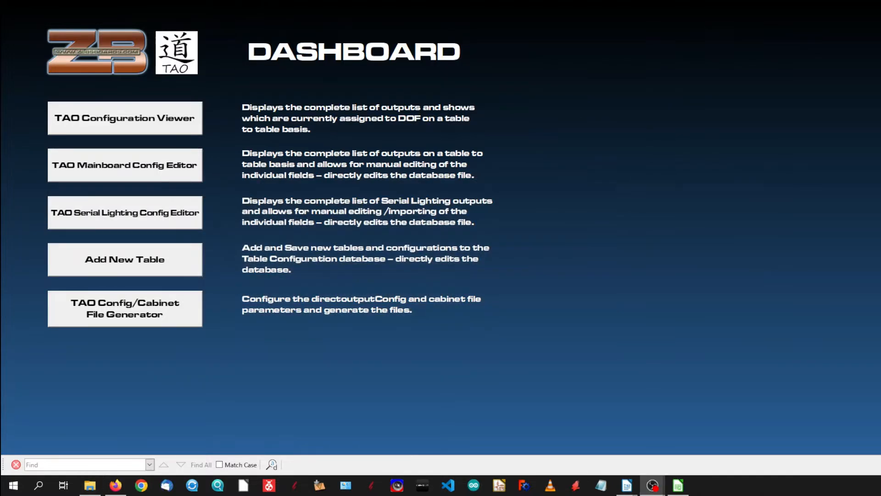
Open the TAO Config/Cabinet File Generator and show its import page for directoutputconfig.ini
click(130, 313)
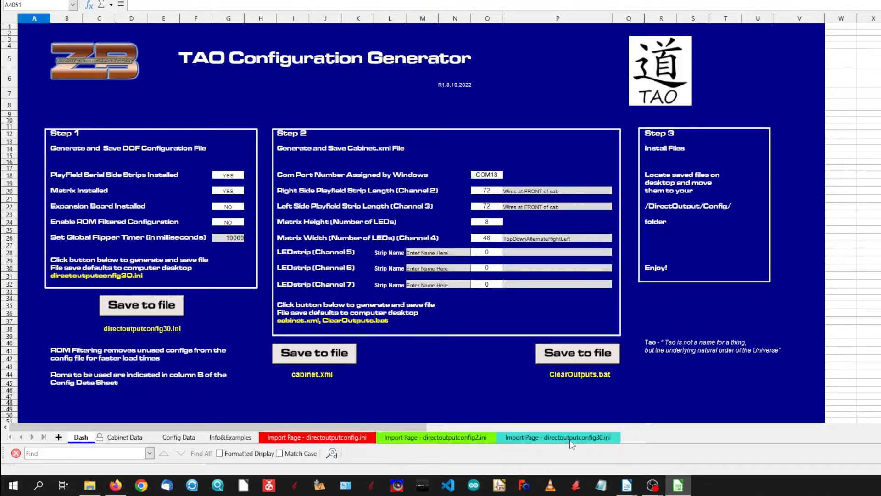
click(363, 439)
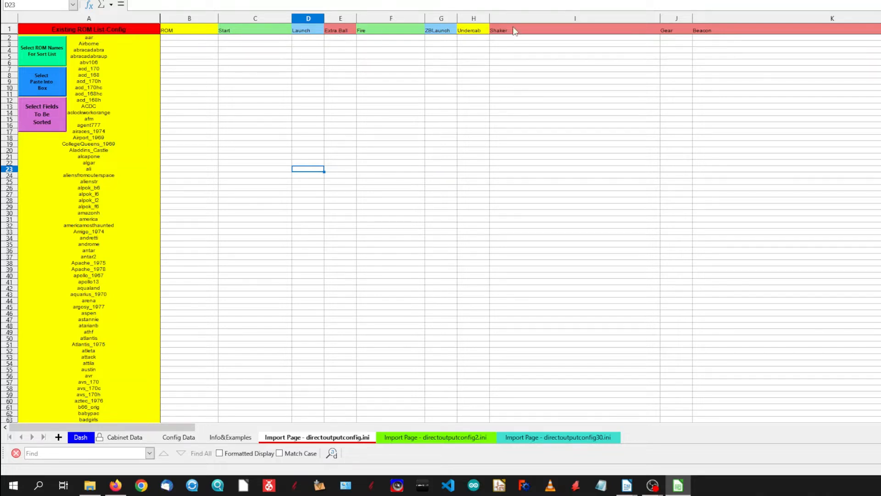
drag(161, 425, 139, 437)
Select the ROM names for the sort list on the import page and copy them
click(49, 54)
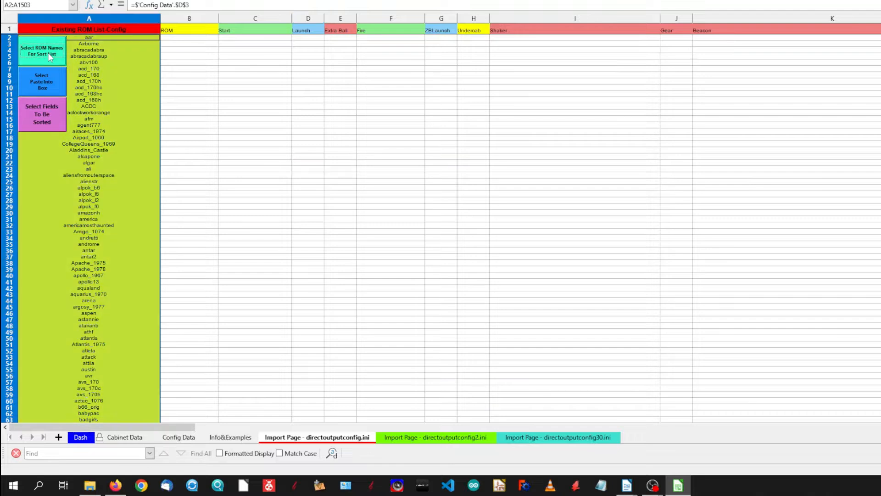
right_click(119, 48)
click(158, 70)
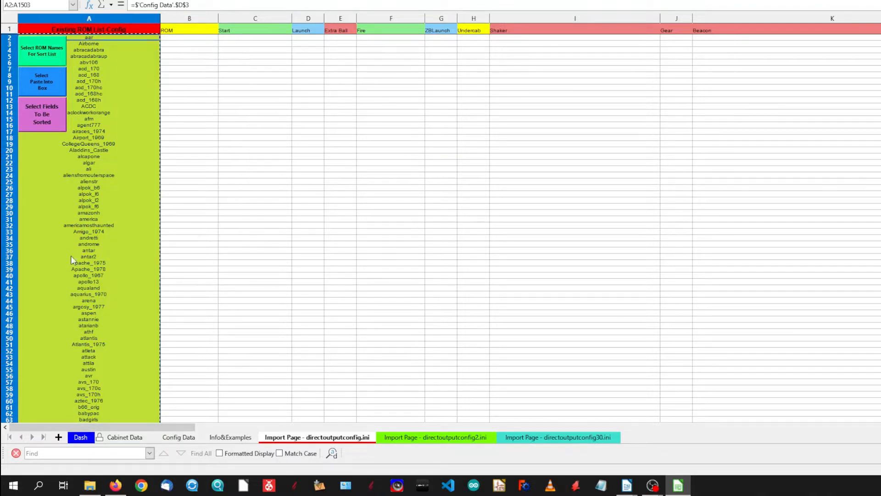
Delete the old ROM name list beginning with aar, Airborne from the LibreOffice Calc Sort Lists options
click(178, 184)
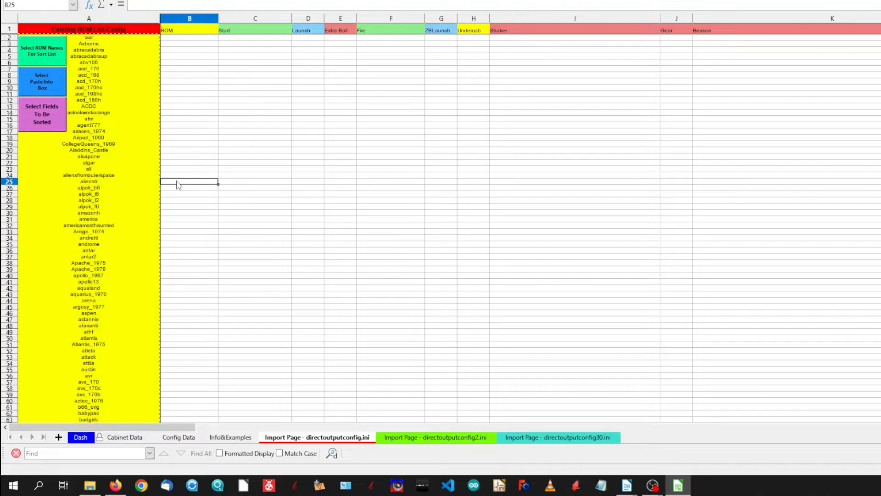
click(187, 0)
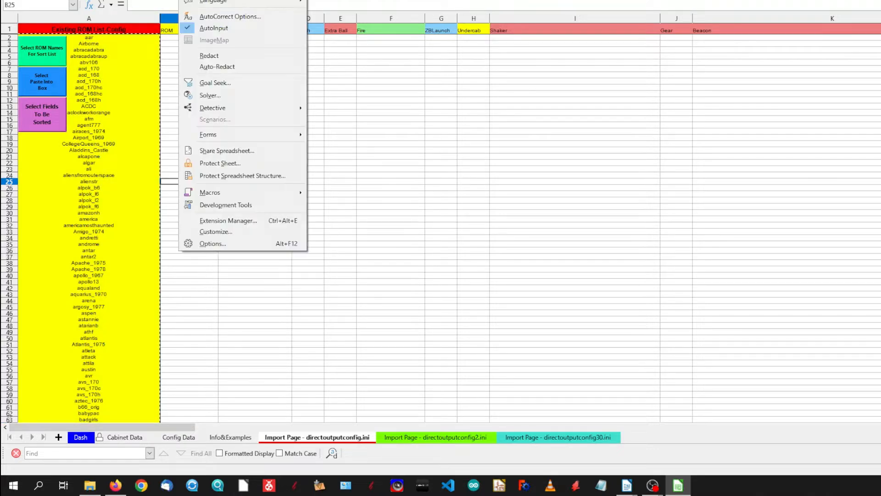
click(207, 242)
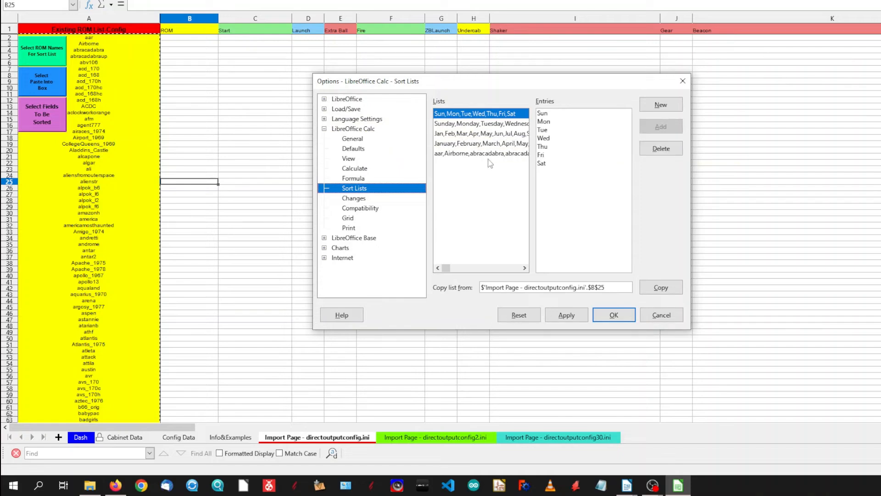
click(487, 153)
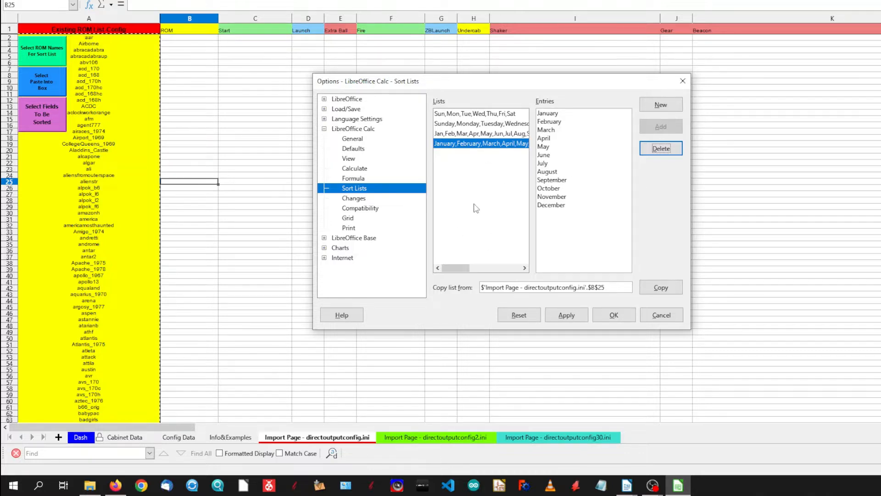
Create a new sort list from the copied ROM names, add it and save the options
click(660, 106)
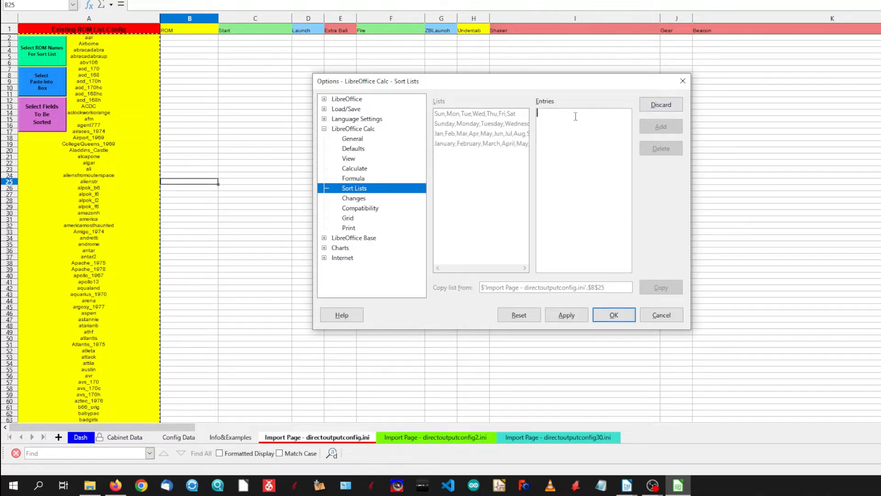
right_click(549, 115)
click(576, 157)
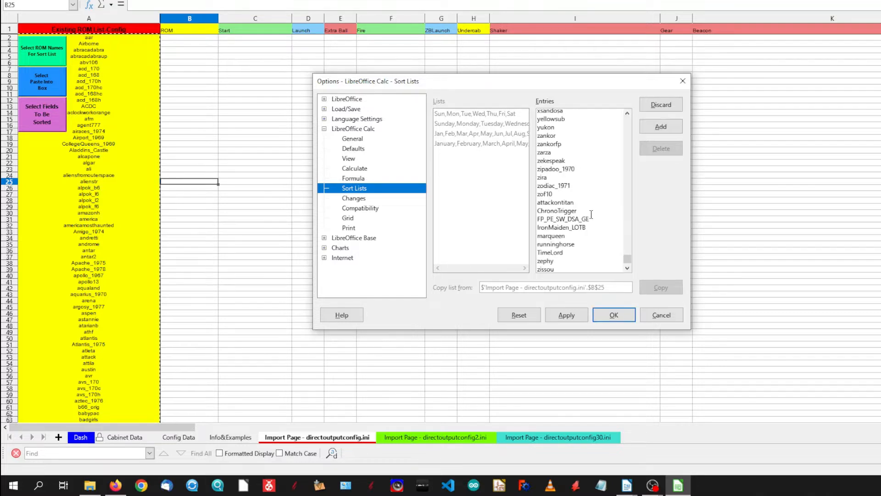
drag(632, 260, 628, 117)
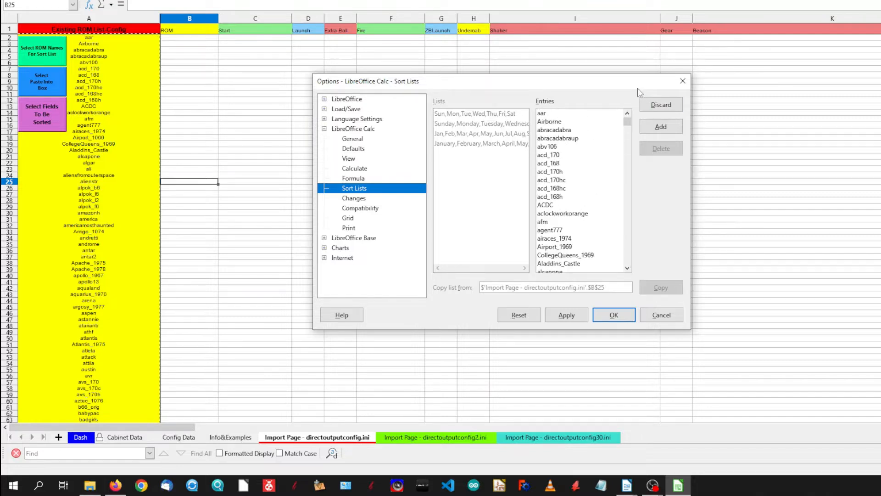
click(661, 128)
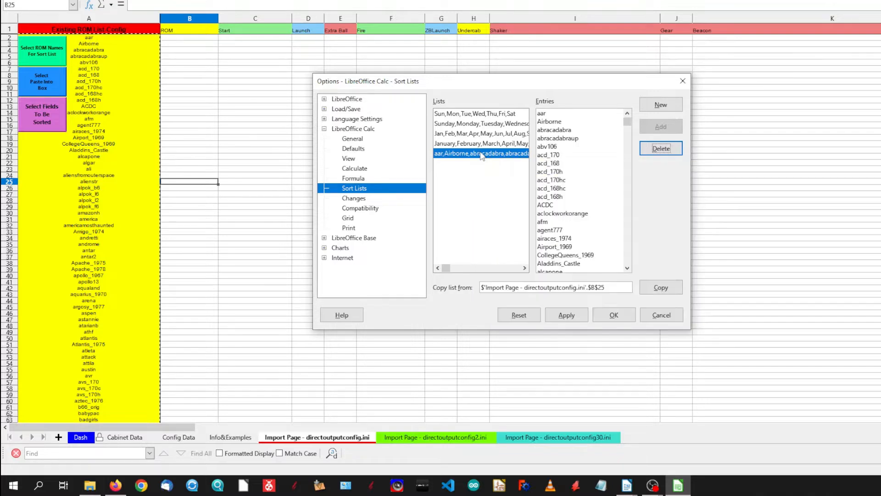
click(614, 315)
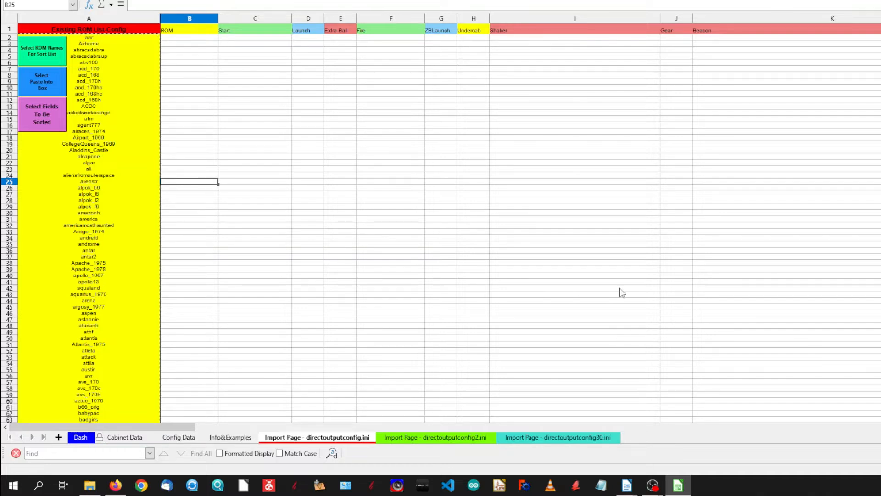
Create a new blank spreadsheet
key(alt+f)
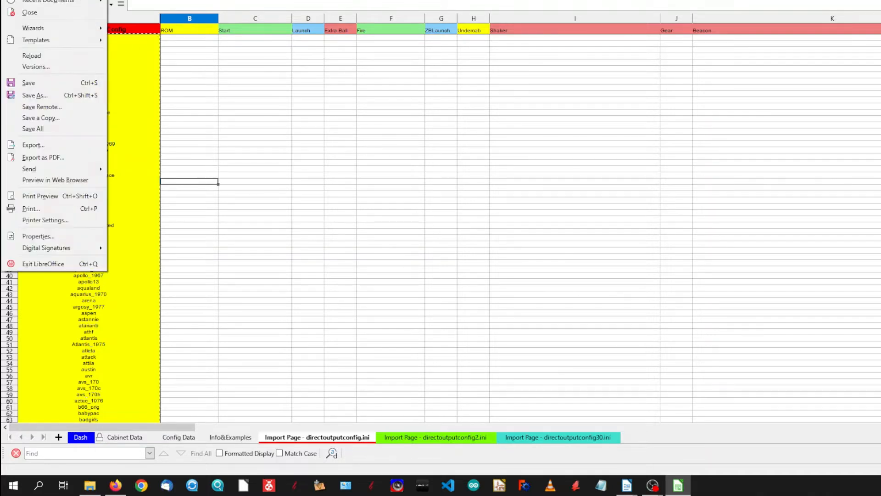
mouse_move(28, 0)
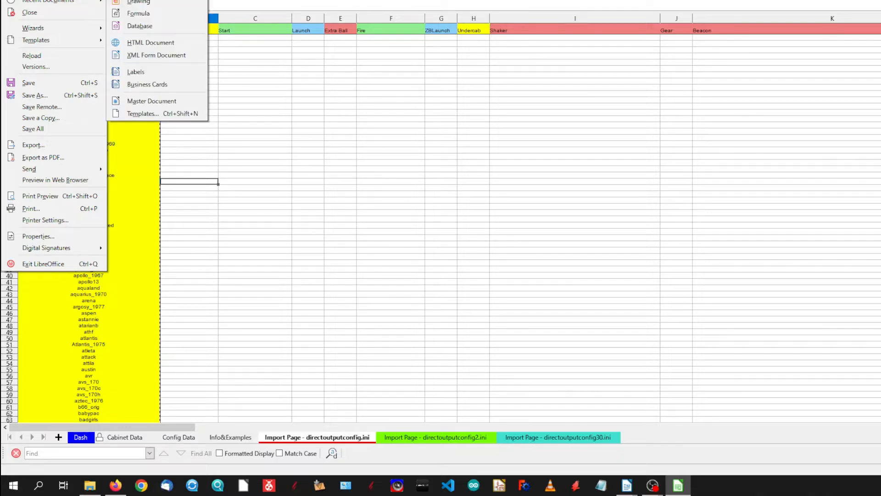
click(146, 0)
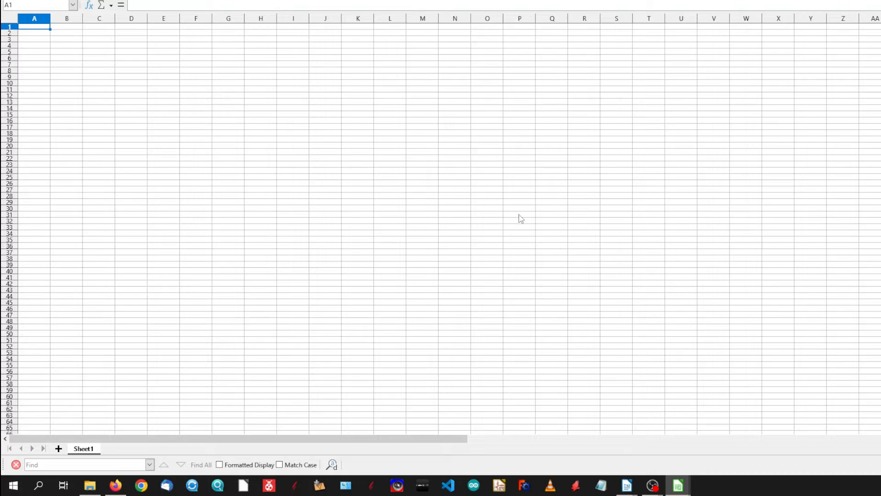
Open directoutputconfig.ini from the directoutputconfig folder for text import
click(9, 0)
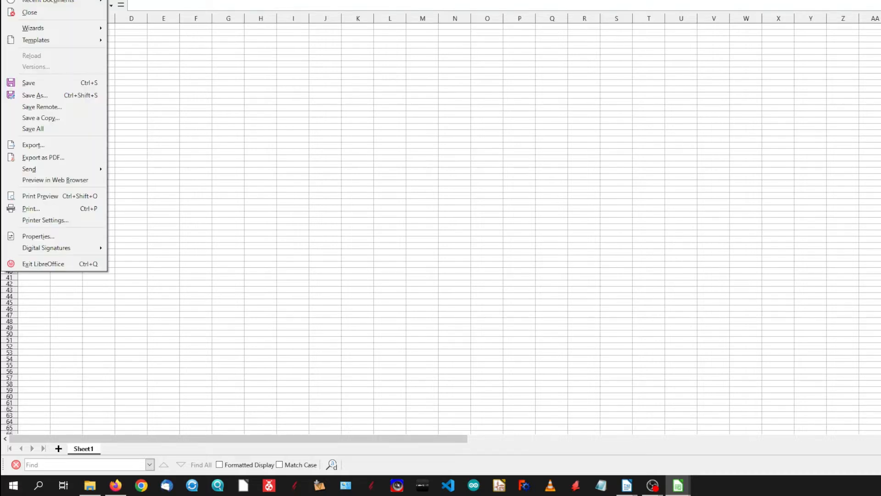
click(36, 0)
scroll(59, 75, up, 3)
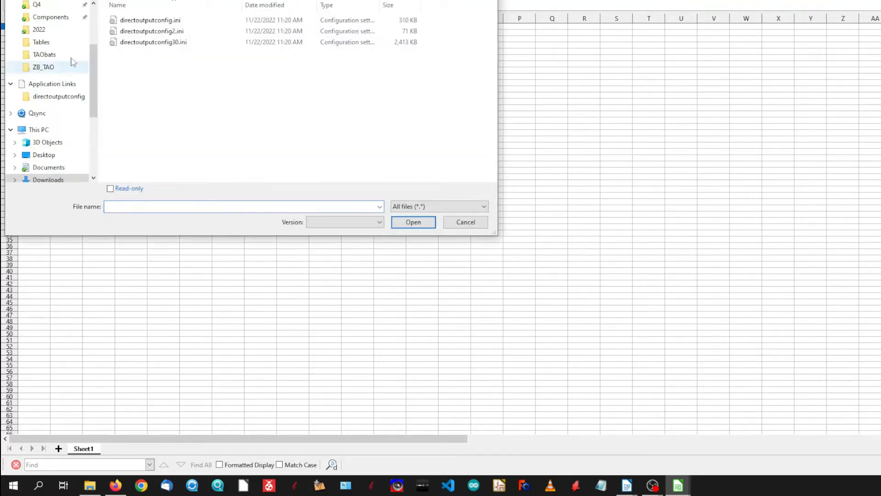
click(139, 23)
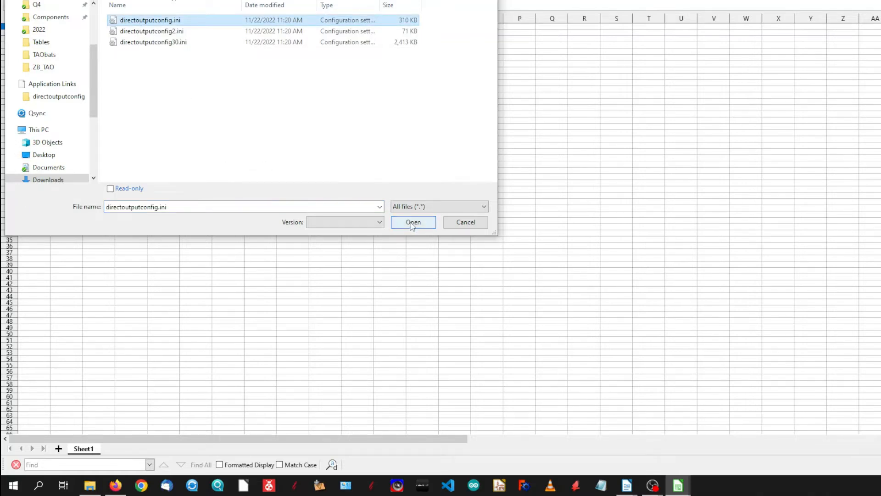
click(412, 223)
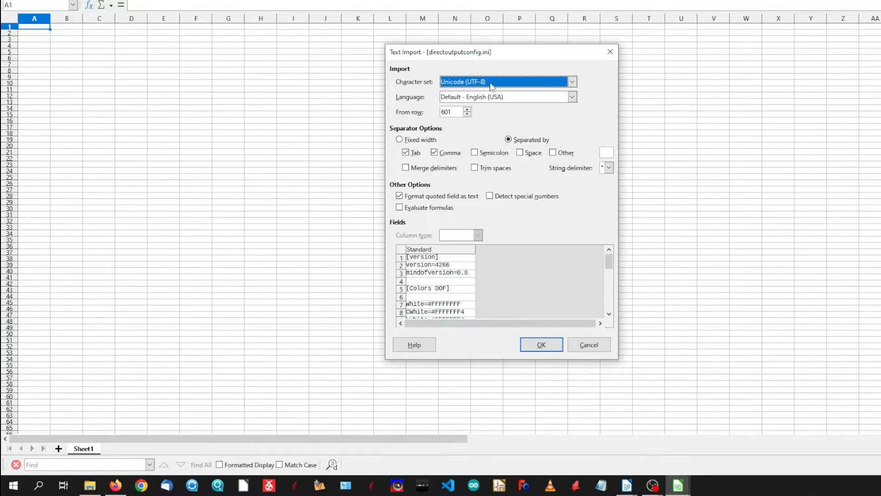
Import the text file as Unicode (UTF-8) in default English (USA), starting from row 601 and separated by tab and comma
click(506, 101)
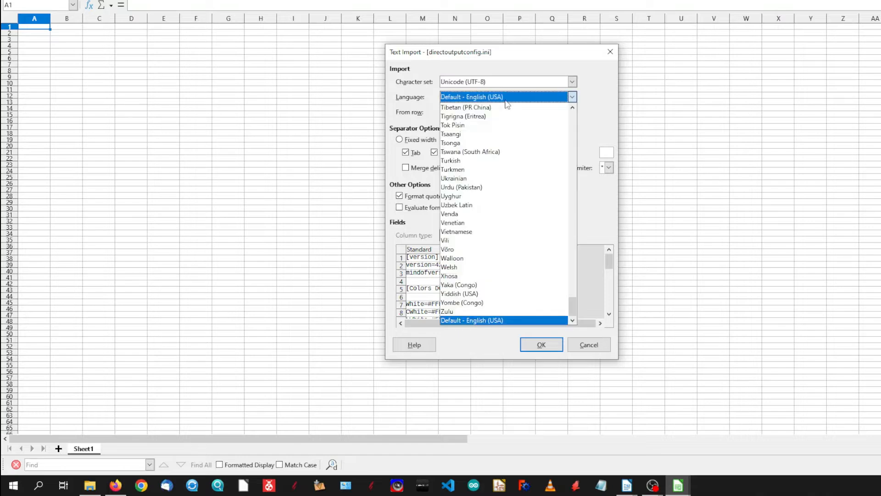
click(605, 99)
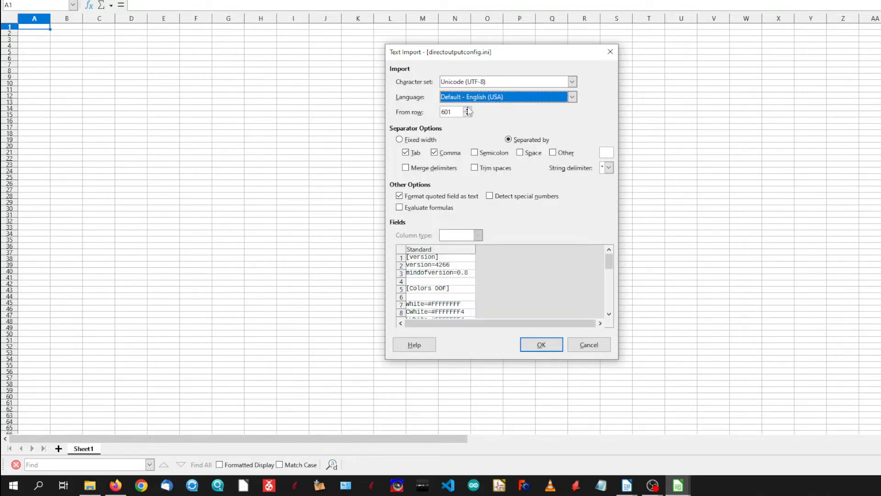
click(446, 112)
drag(447, 111, 423, 115)
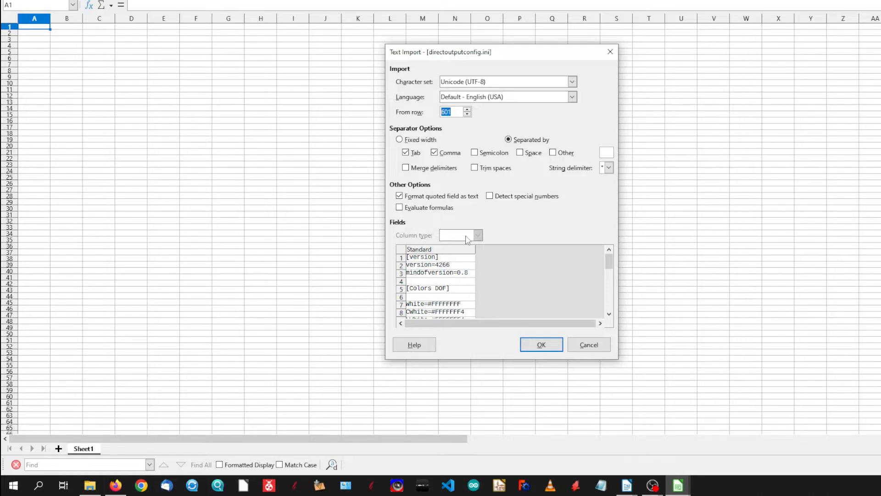
click(454, 112)
click(542, 345)
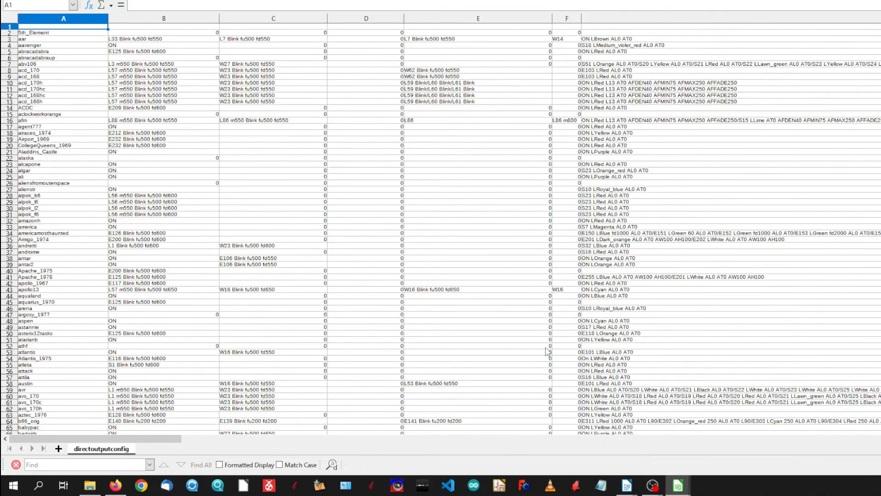
Copy the cell range A1:Z1503 of the imported directoutputconfig sheet
click(17, 5)
text(:)
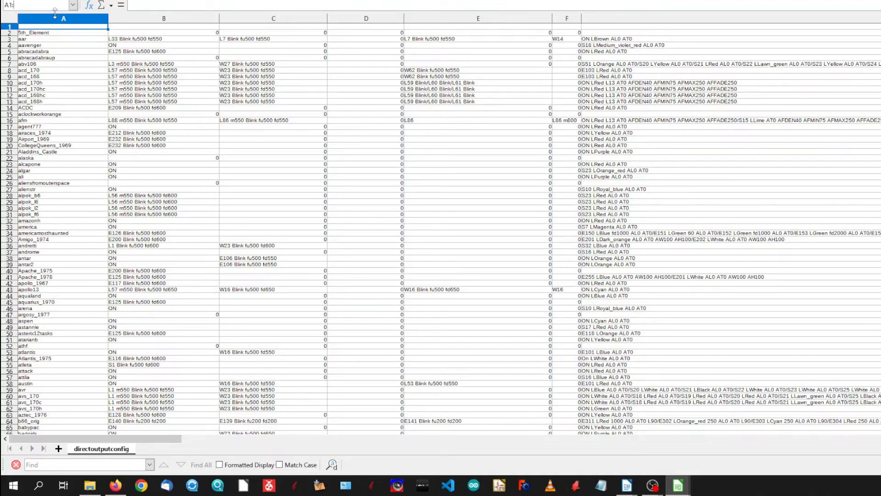
text(Z)
text(1503)
key(Return)
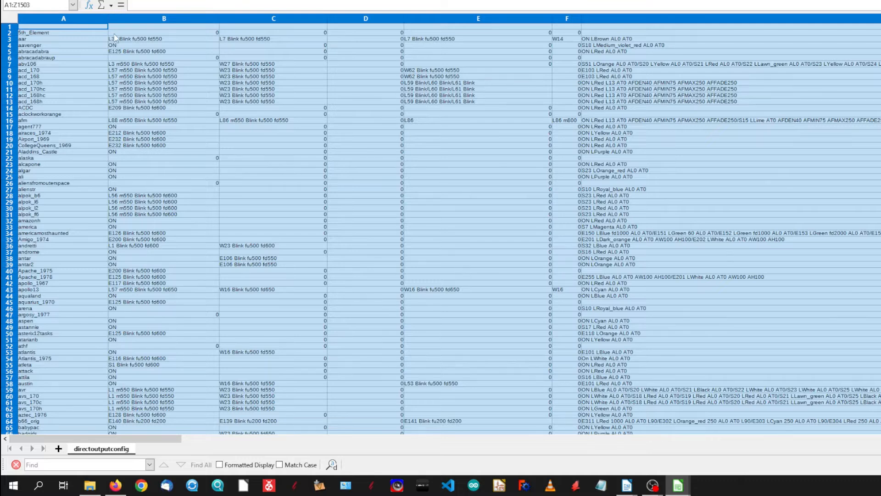
right_click(65, 29)
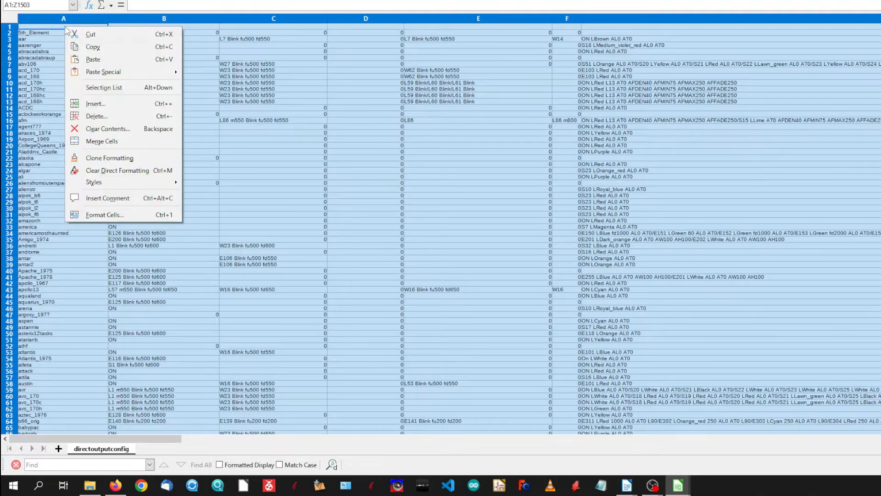
click(93, 48)
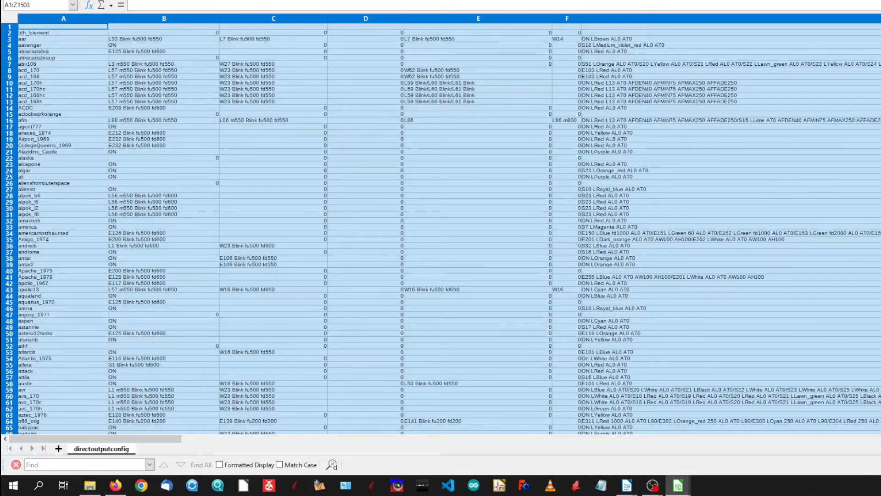
Switch to the configuration spreadsheet and paste the copied data into the directoutputconfig.ini import page starting at cell B2
key(alt+Tab)
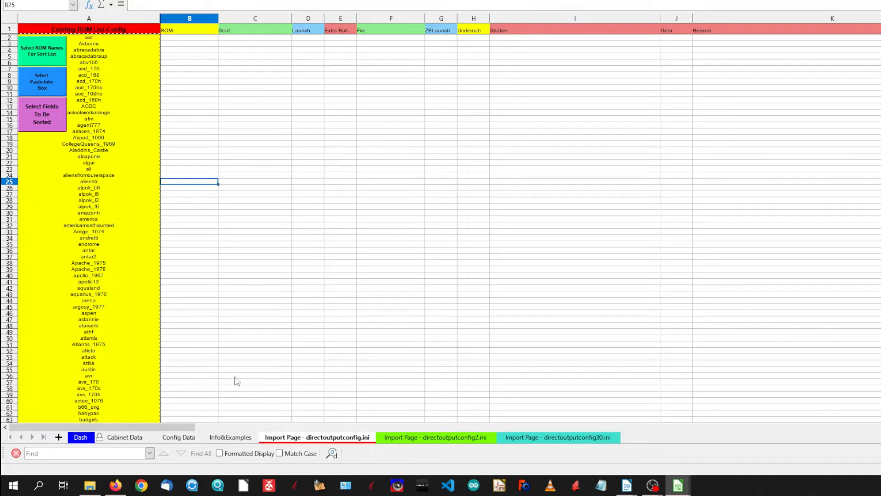
click(51, 84)
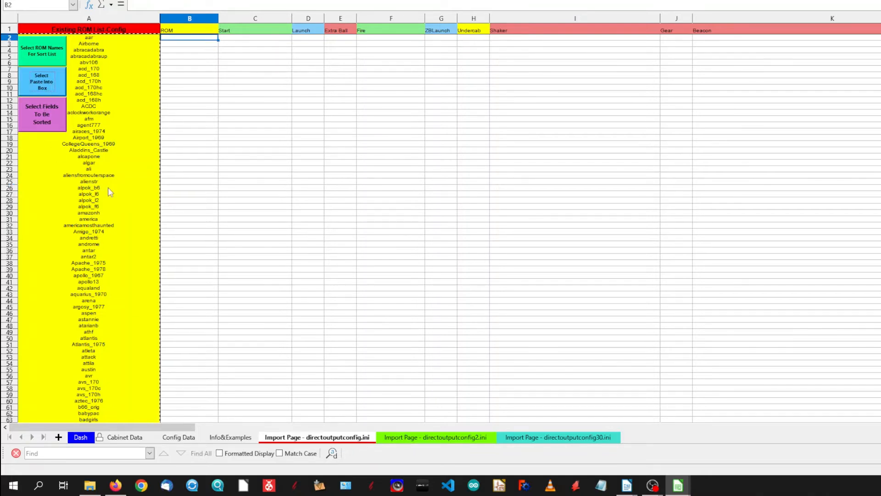
right_click(201, 42)
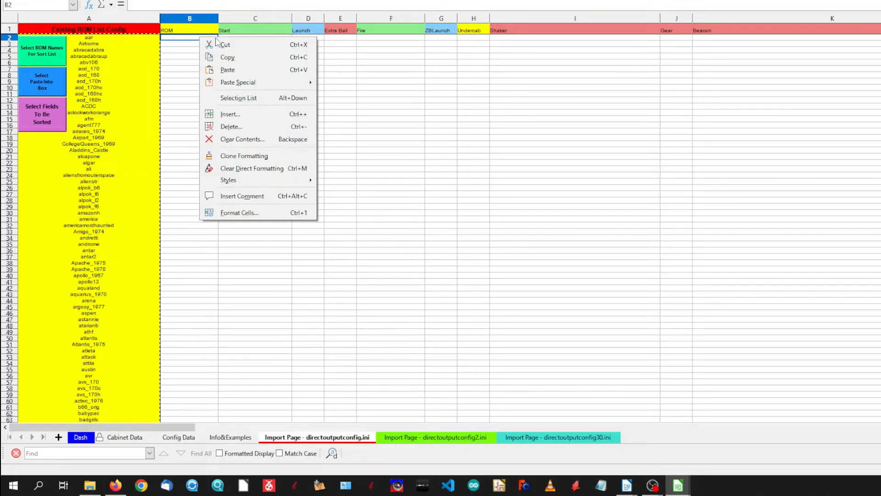
click(229, 70)
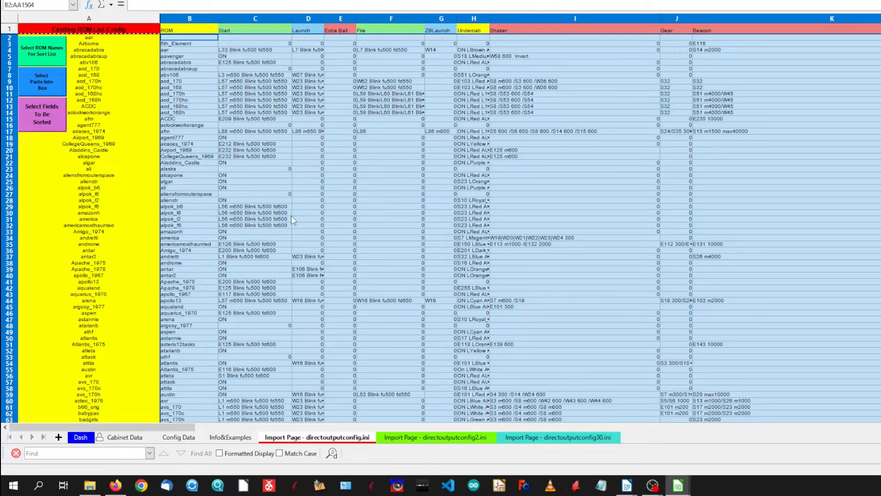
click(817, 187)
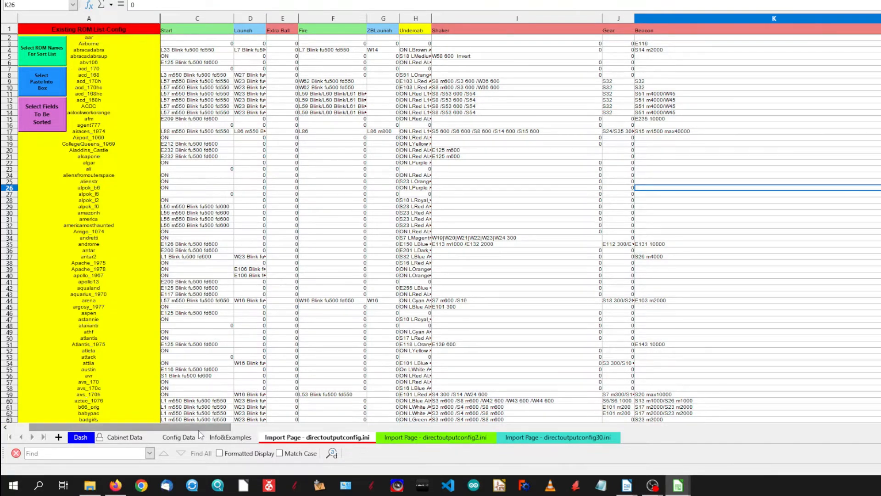
drag(201, 427, 180, 427)
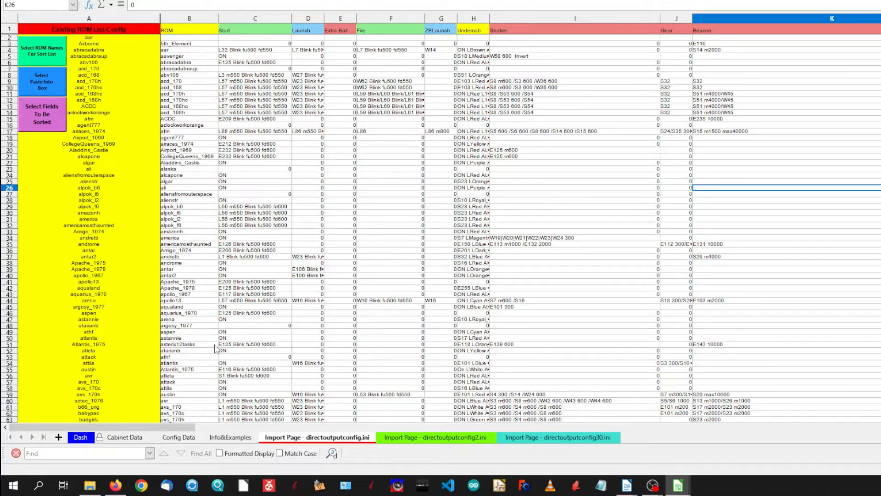
Sort the import page's range B2:Z1500 by column B, using the custom ROM name sort order beginning with aar, Airborne
click(44, 120)
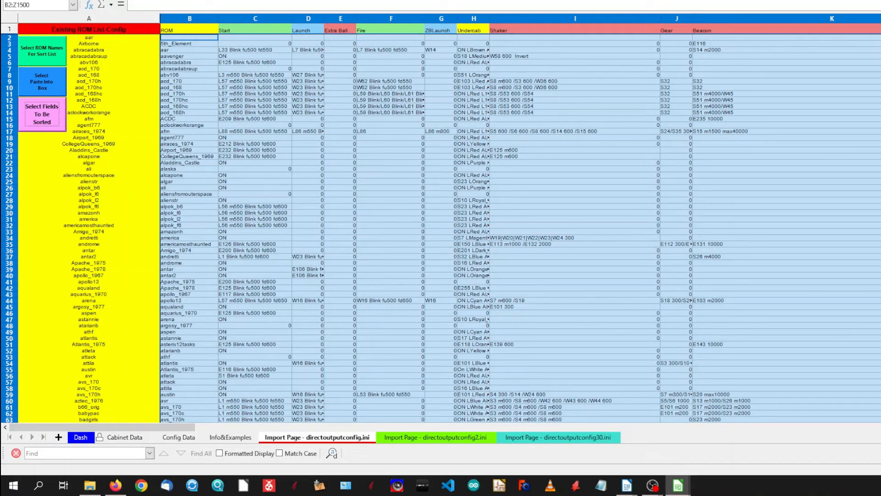
click(166, 0)
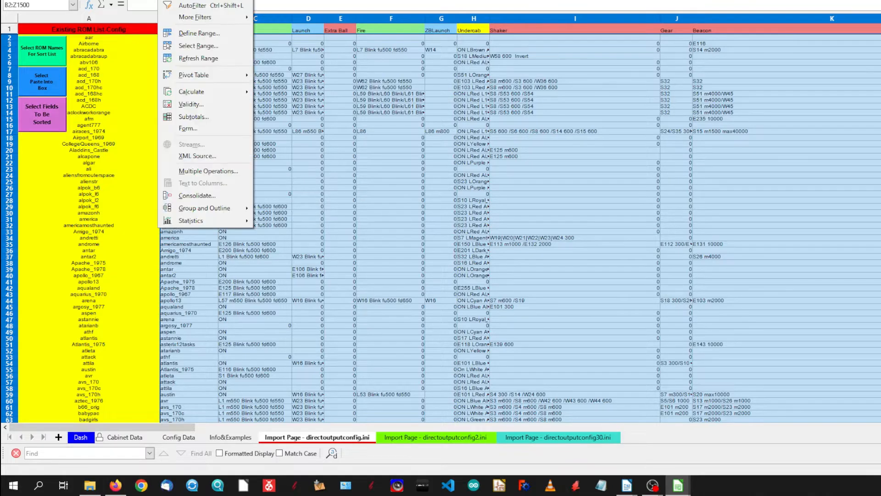
click(187, 0)
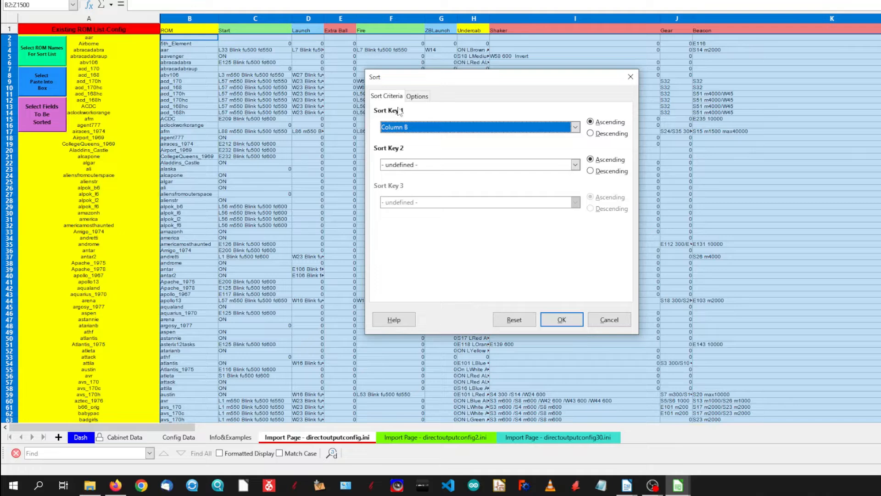
click(421, 100)
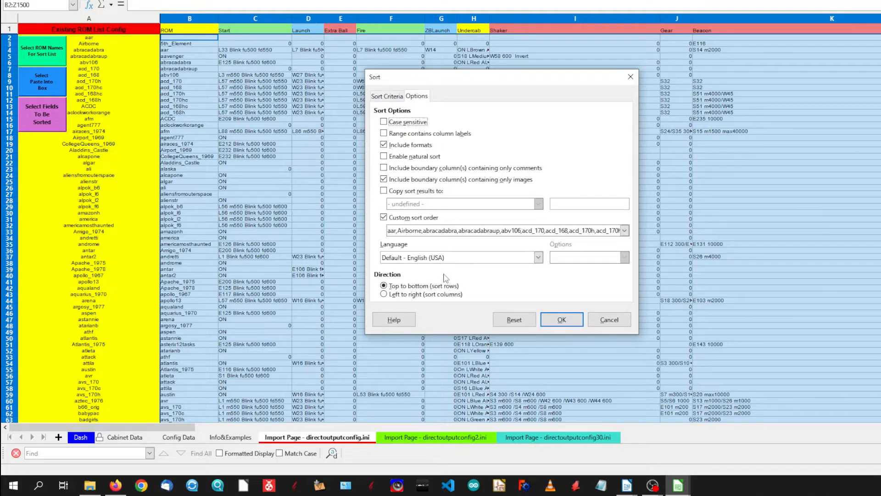
click(385, 219)
click(386, 218)
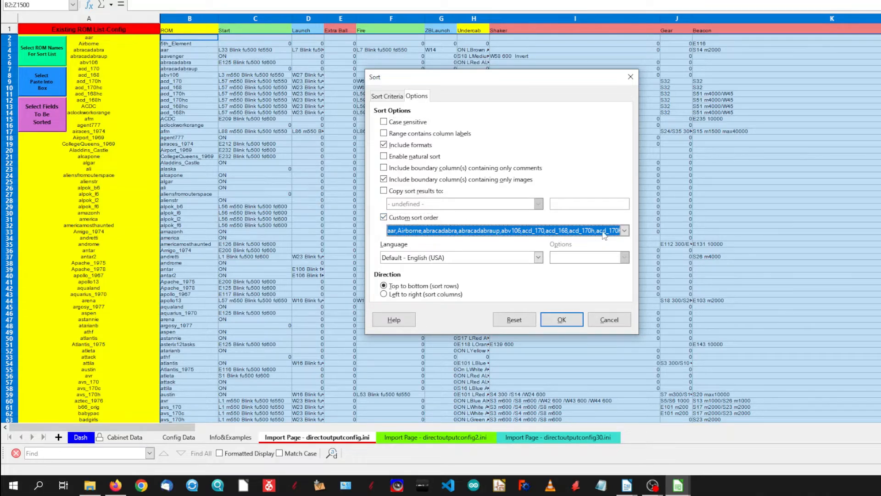
click(625, 231)
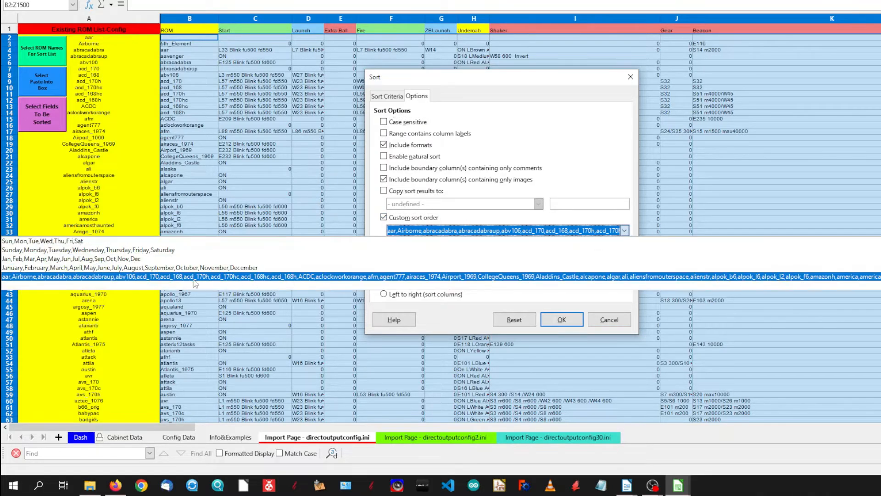
click(315, 277)
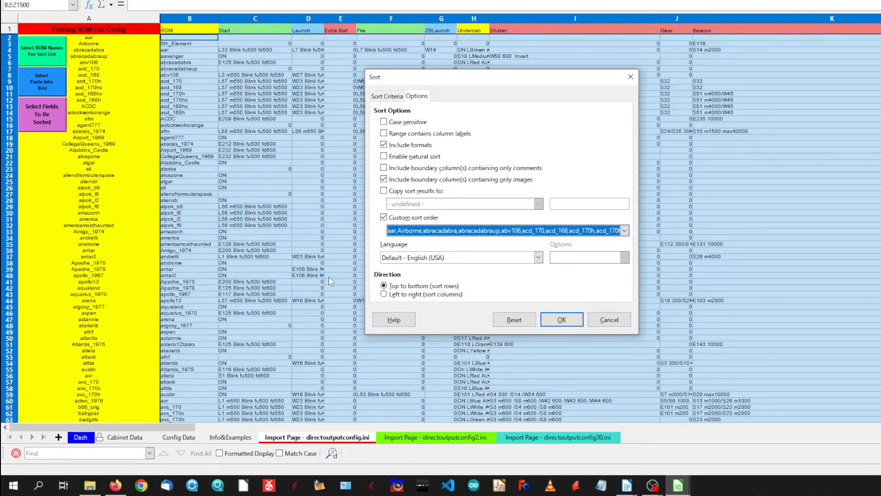
click(562, 320)
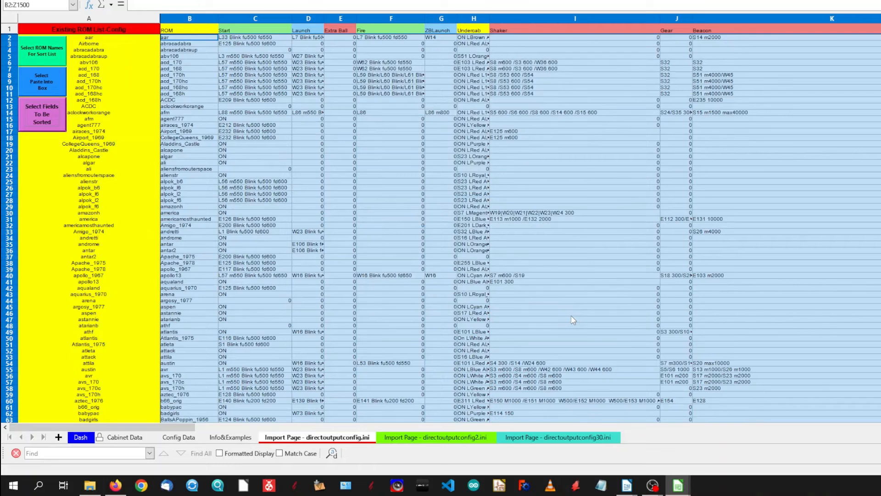
Compare the end of the existing ROM list with the sorted ROM column and examine the additional rows 1408 to 1438
click(764, 176)
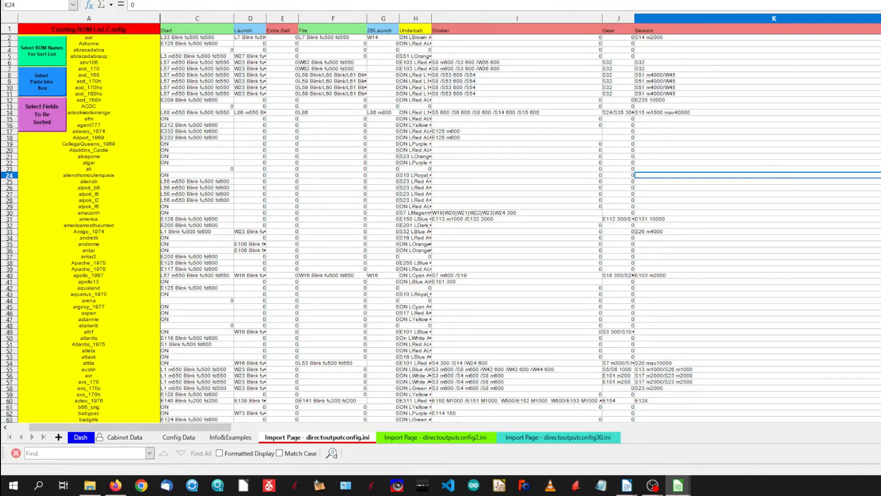
drag(166, 428, 113, 430)
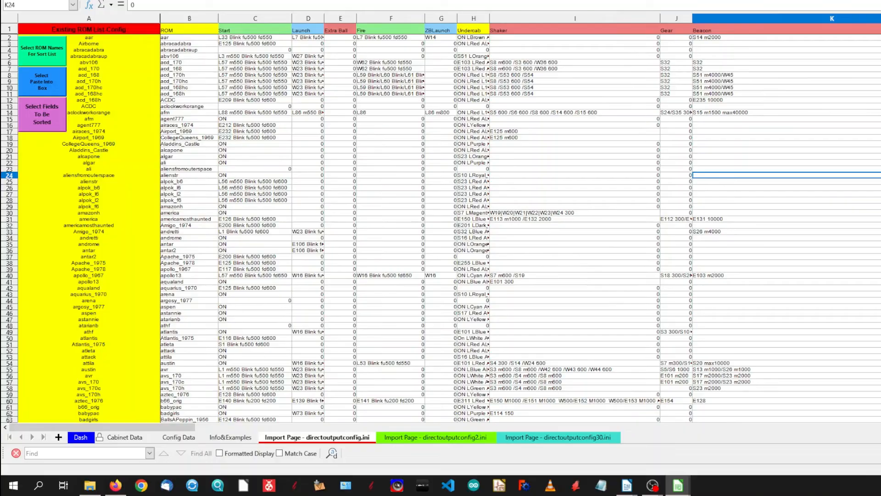
scroll(440, 224, down, 20)
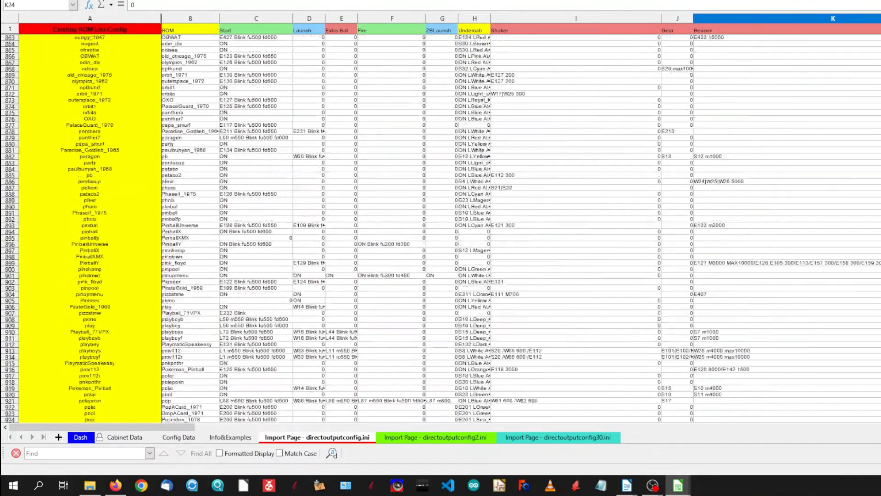
scroll(441, 225, down, 20)
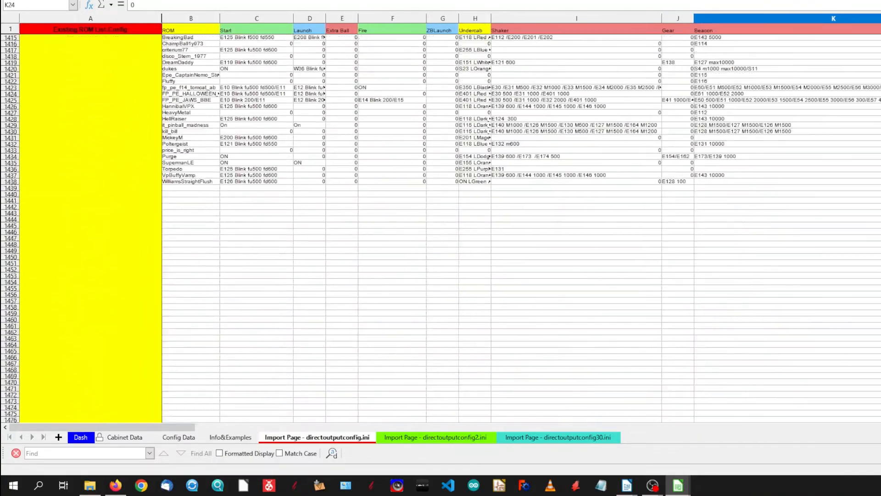
scroll(440, 225, up, 10)
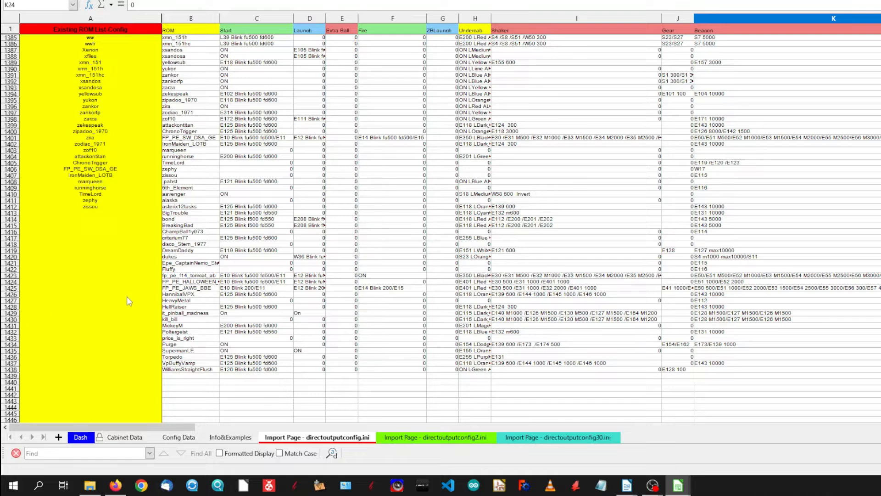
click(84, 206)
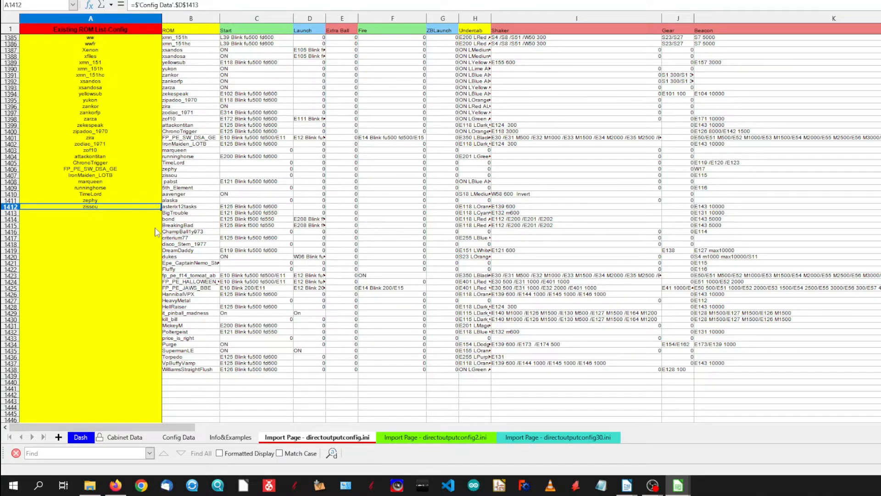
click(178, 177)
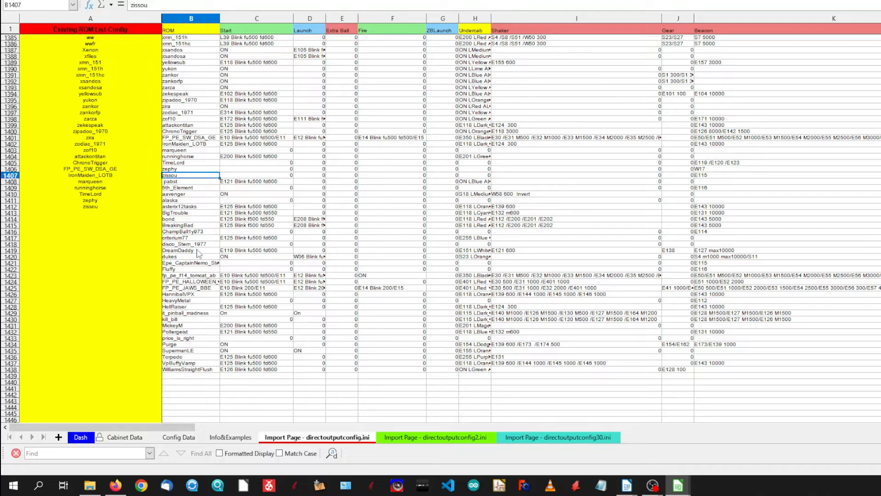
drag(191, 182, 781, 375)
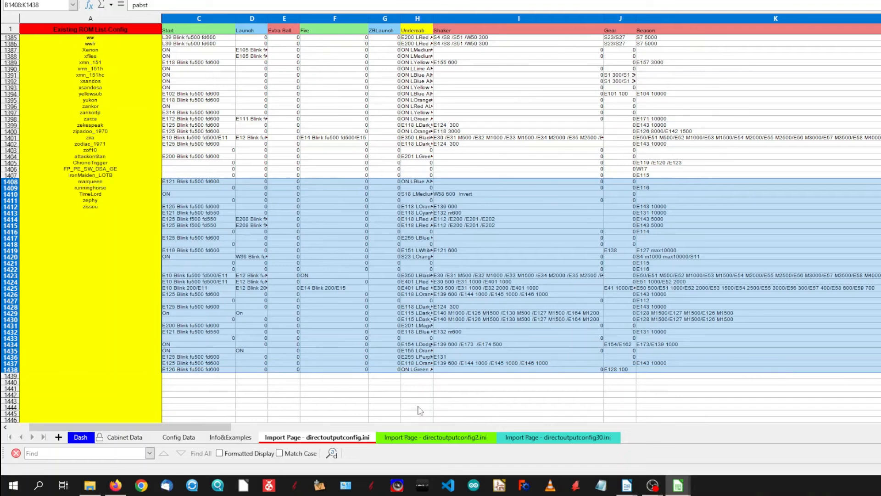
drag(212, 428, 134, 428)
click(223, 394)
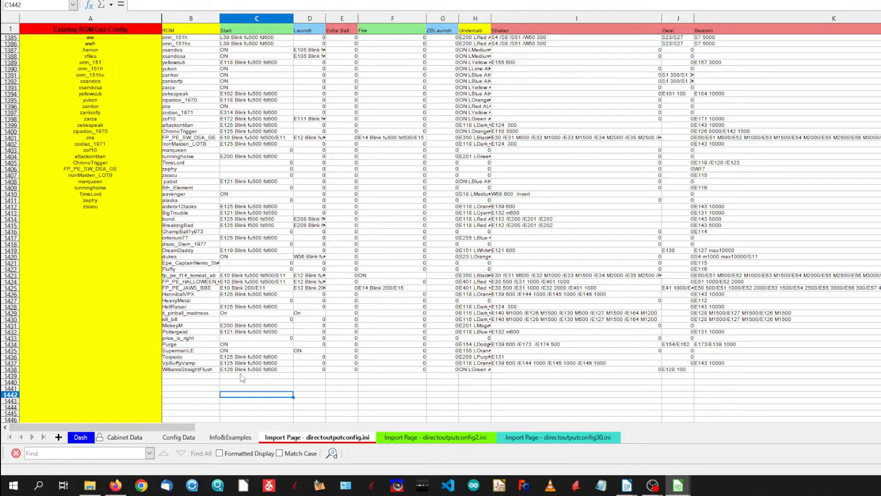
Check the pabst entry, and select the ROM names from 5th_Element through WilliamsStraightFlush in B1409:B1438
click(177, 182)
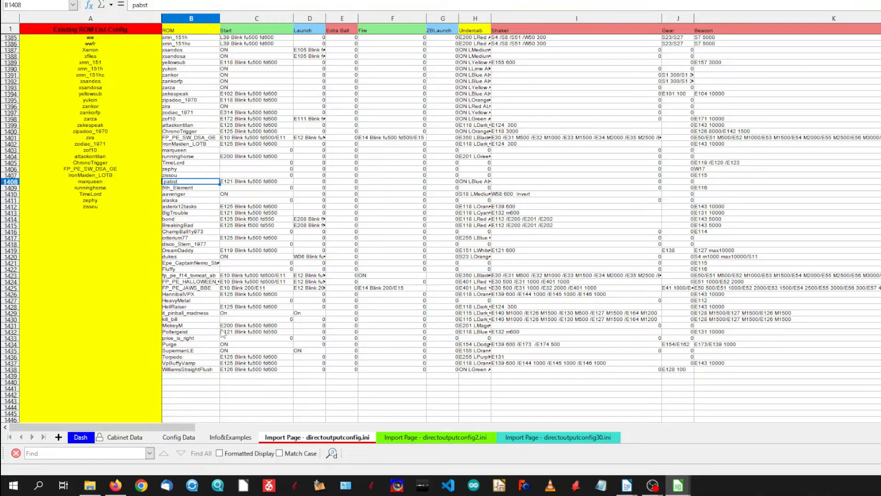
click(131, 6)
click(165, 187)
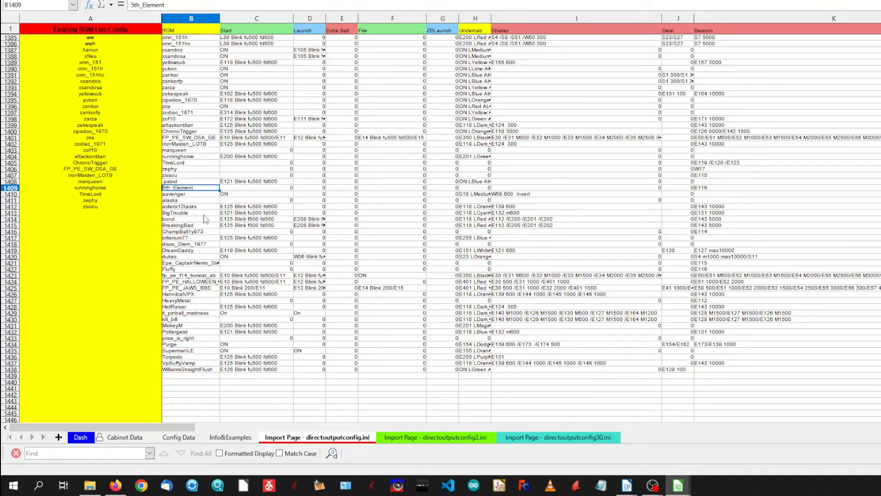
click(195, 370)
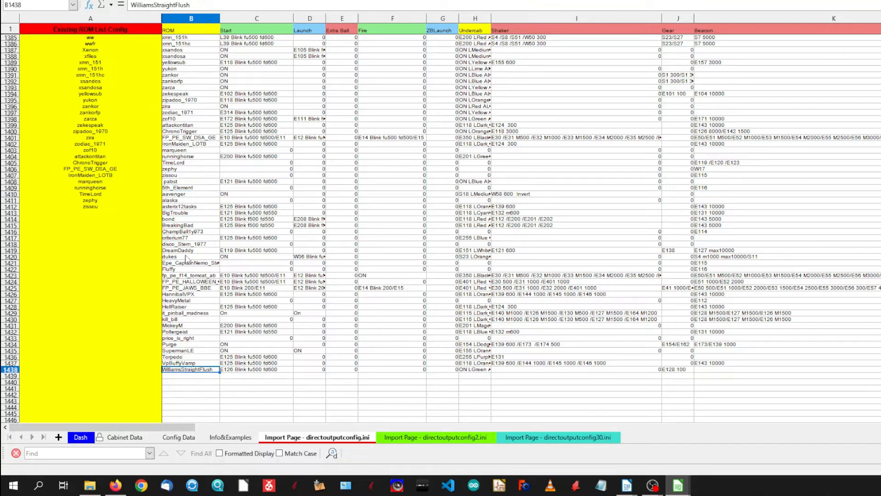
click(173, 189)
drag(174, 189, 186, 373)
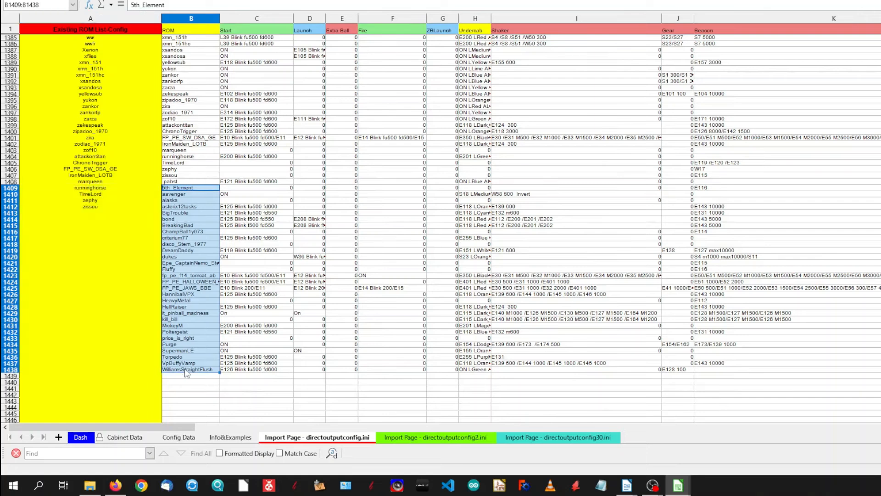
Highlight the entire dukes row, row 1420, in yellow on the directoutputconfig.ini import page
click(369, 395)
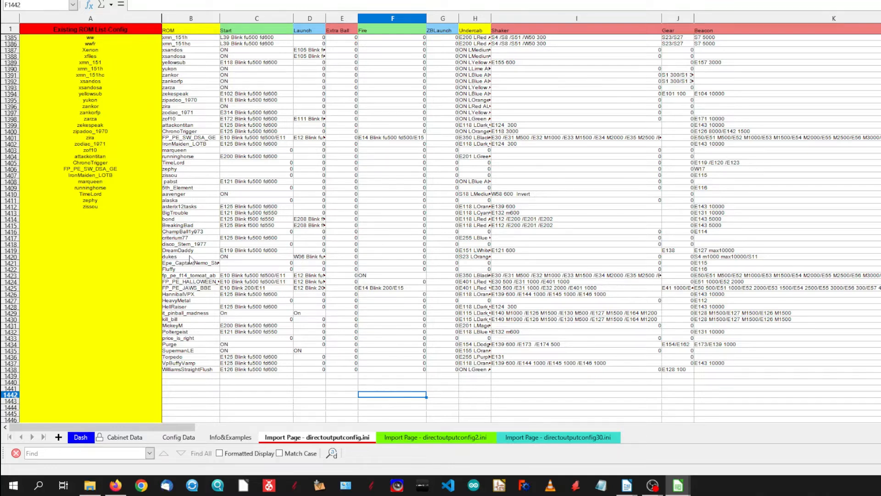
click(14, 257)
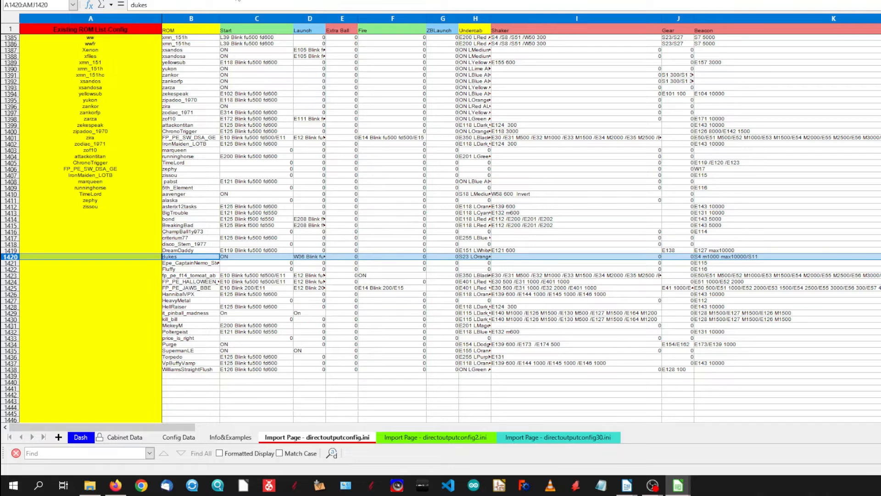
click(238, 1)
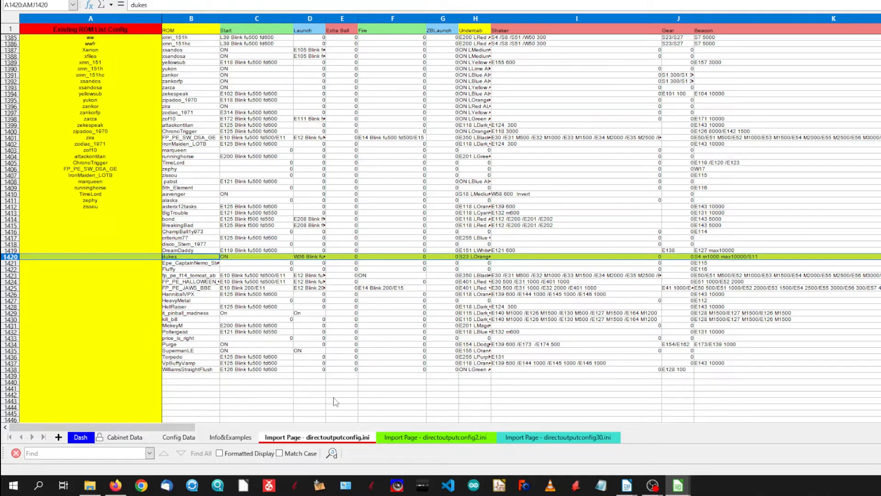
click(334, 396)
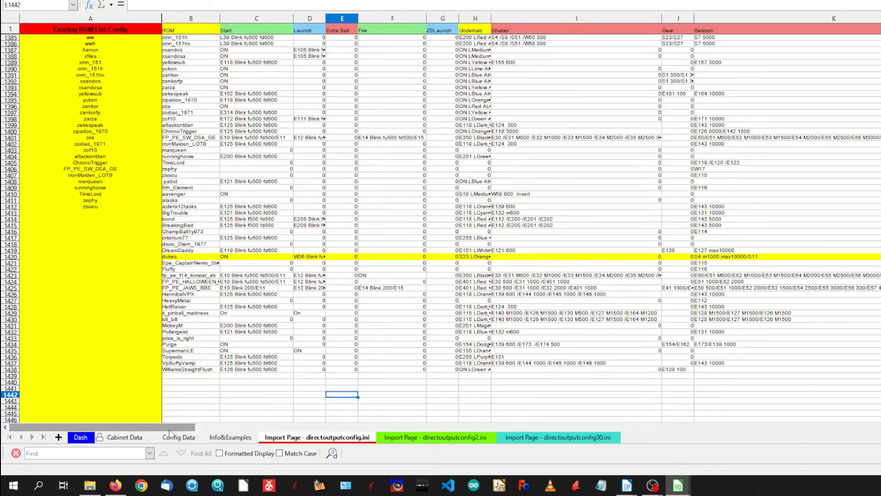
drag(188, 427, 168, 408)
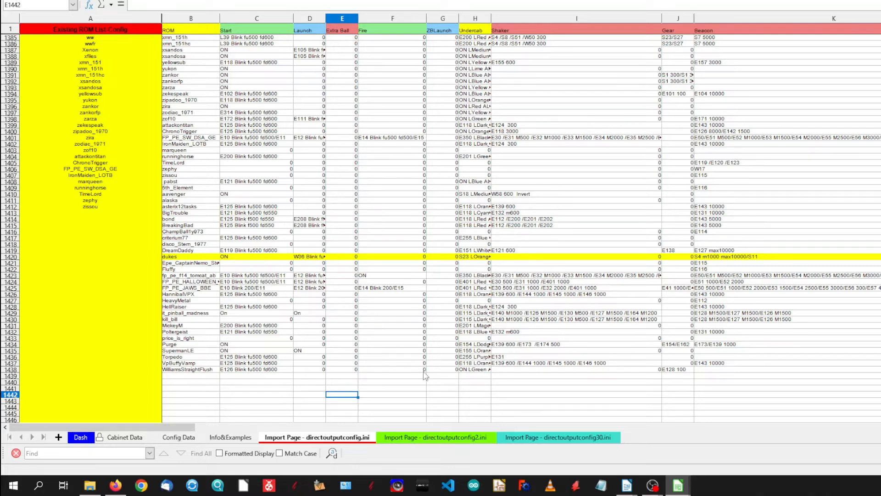
click(431, 401)
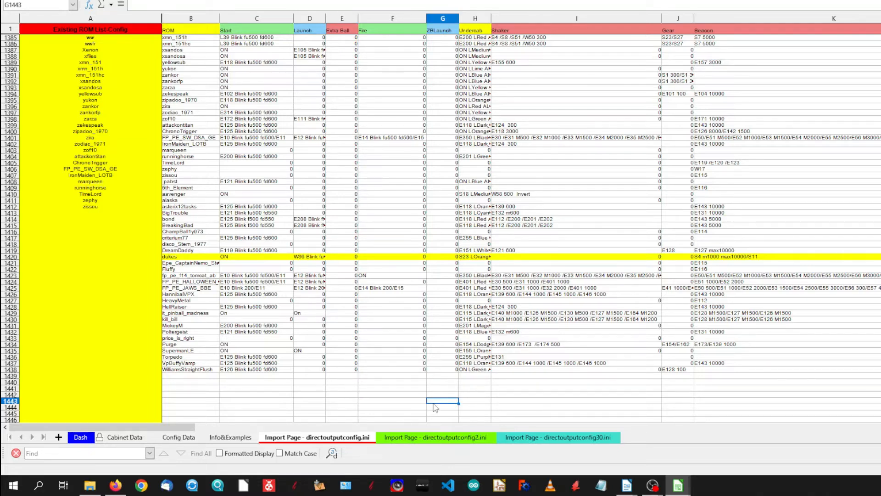
Open the directoutputconfig2.ini import page and check the separate spreadsheet holding the raw directoutputconfig data
click(459, 438)
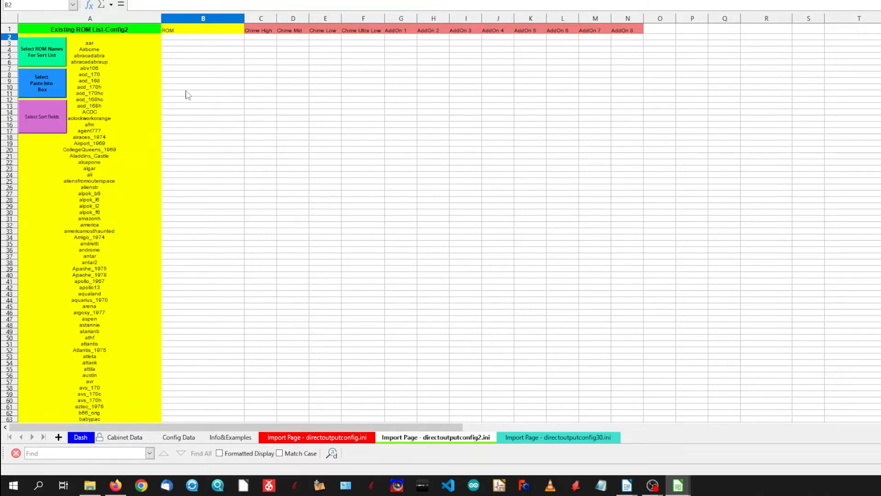
mouse_move(686, 489)
click(718, 440)
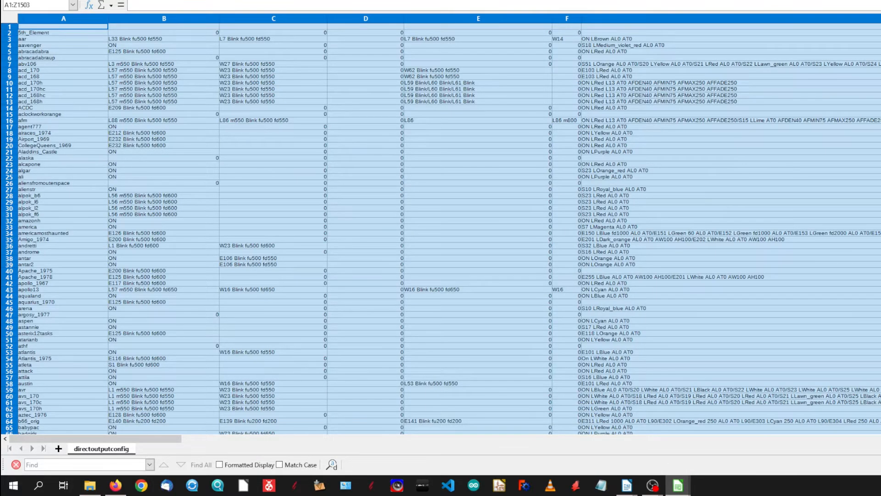
key(alt+Tab)
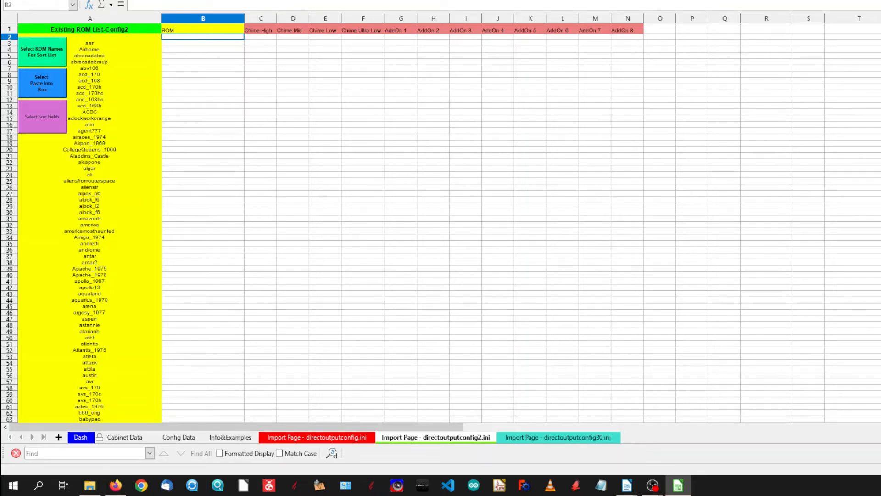
Create a new spreadsheet and open directoutputconfig2.ini from it, importing as UTF-8 from row 601 with tab and comma separators
key(alt+f)
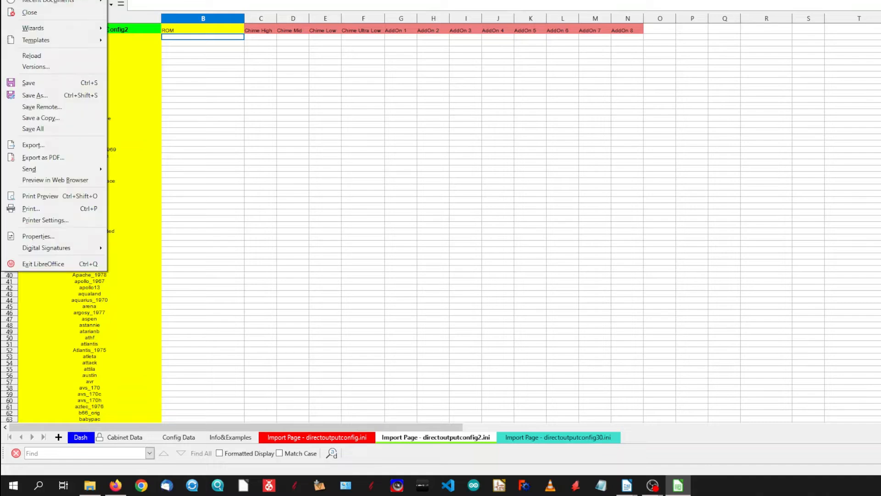
mouse_move(29, 0)
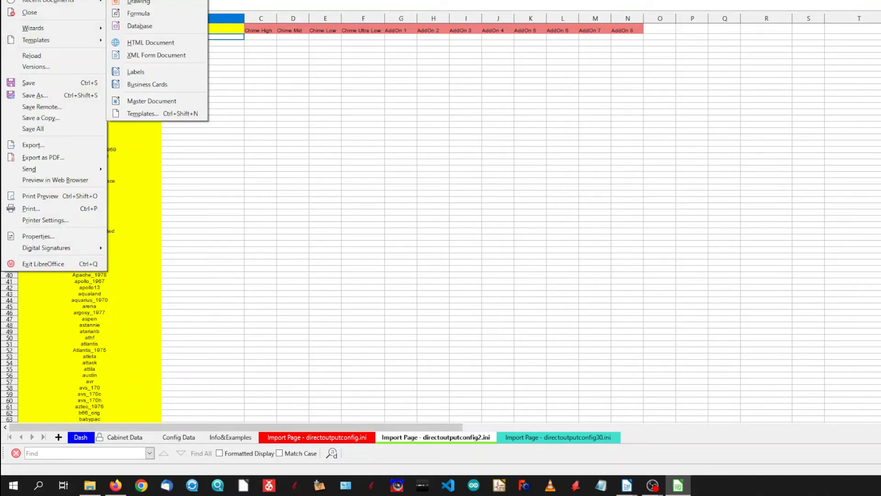
click(146, 0)
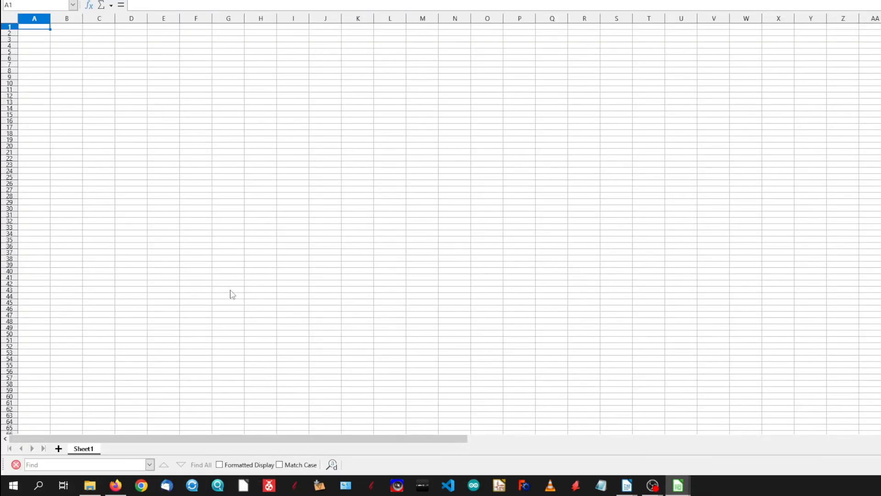
click(9, 0)
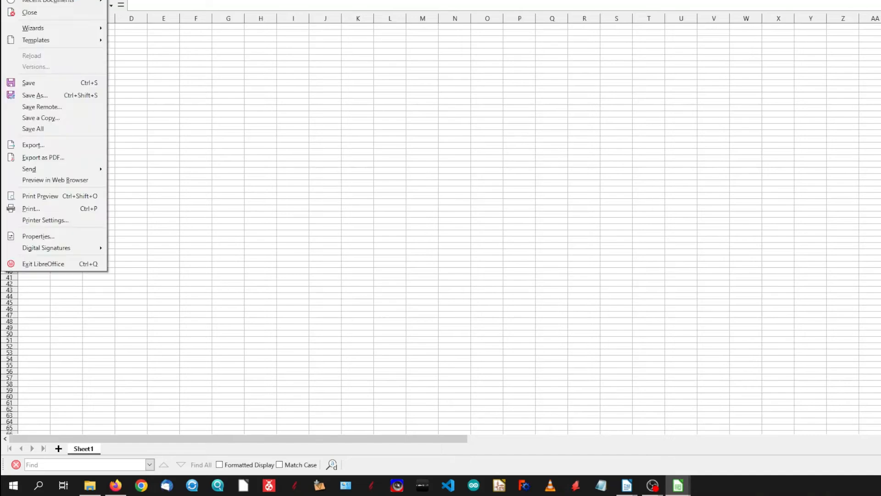
click(34, 0)
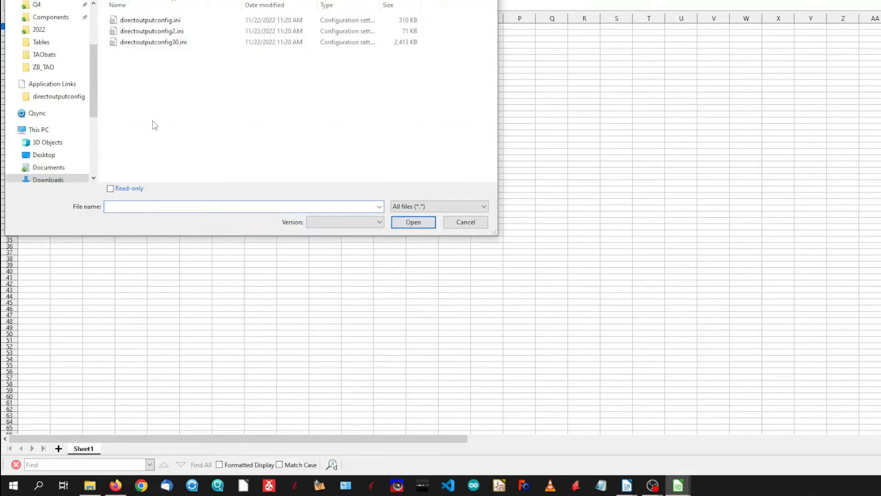
click(156, 33)
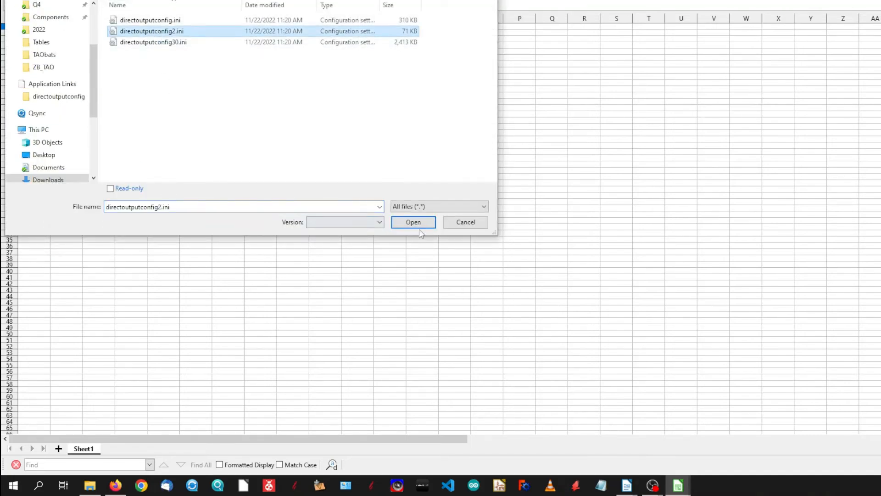
click(422, 224)
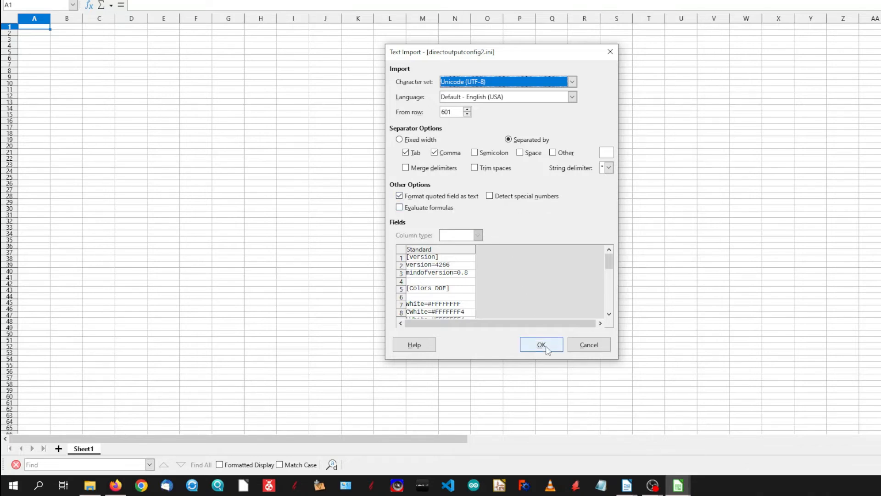
click(542, 345)
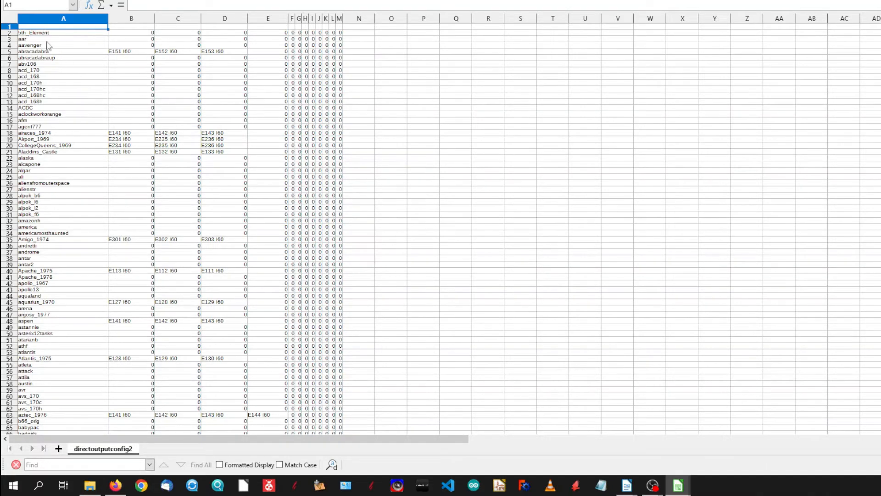
Copy the range A1:M1503 of the imported directoutputconfig2 data
click(340, 19)
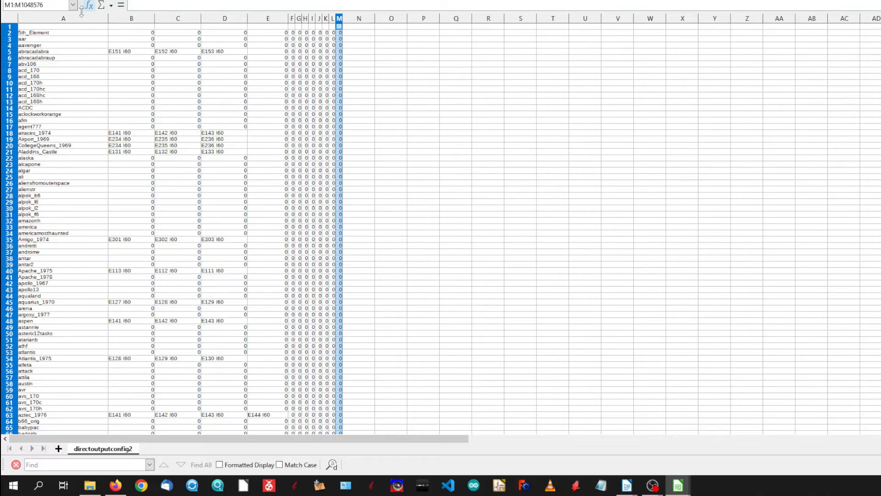
click(25, 28)
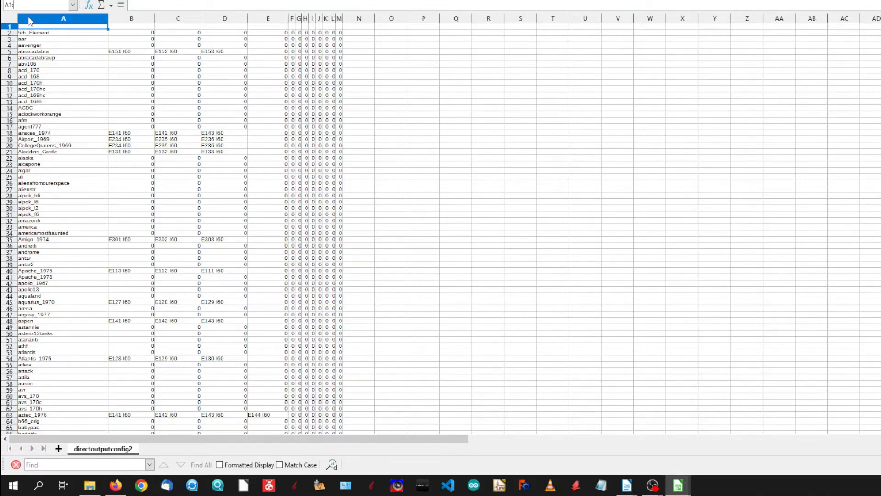
text(M1503)
key(Return)
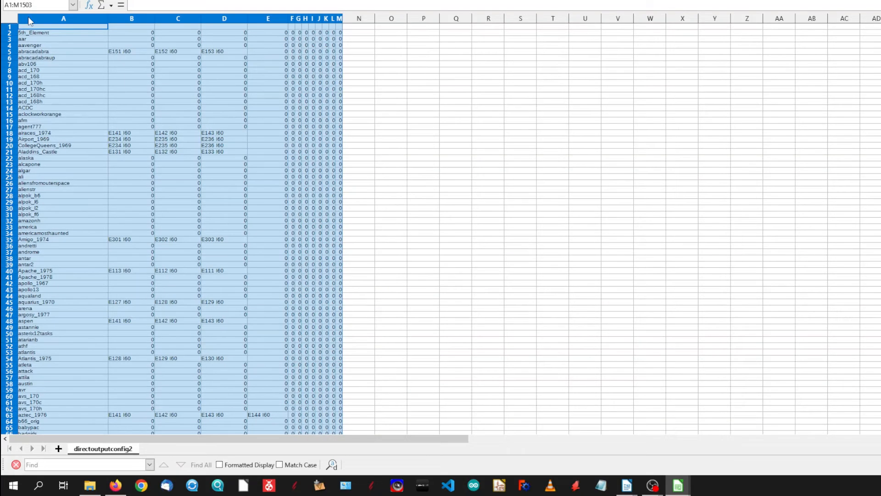
right_click(82, 50)
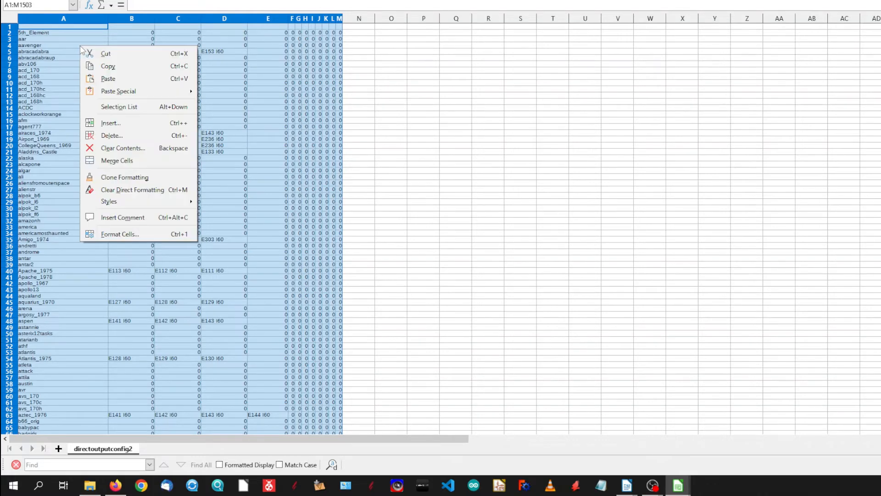
click(107, 68)
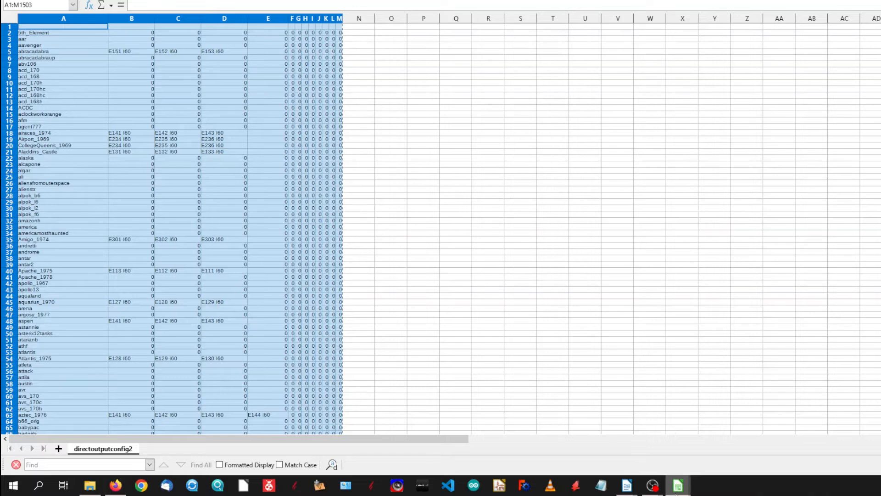
Switch back to the configuration spreadsheet and paste the copied data into the directoutputconfig2.ini import page starting at cell B2
mouse_move(677, 486)
click(621, 441)
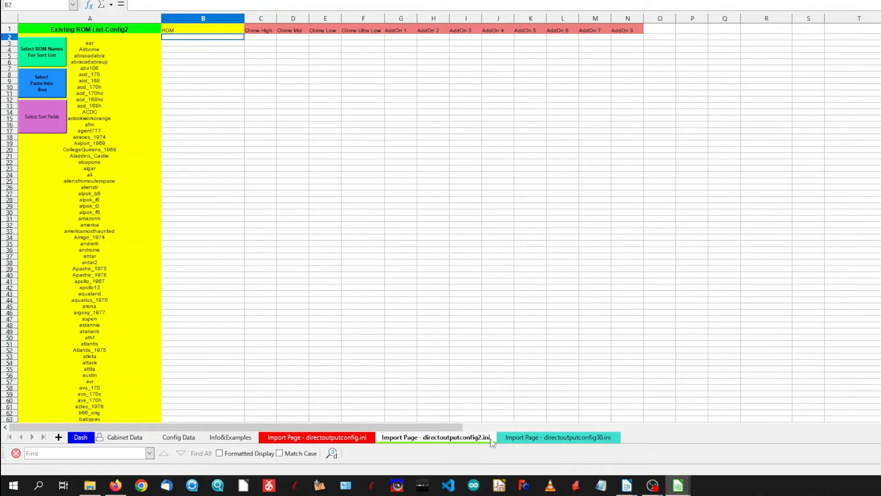
click(48, 78)
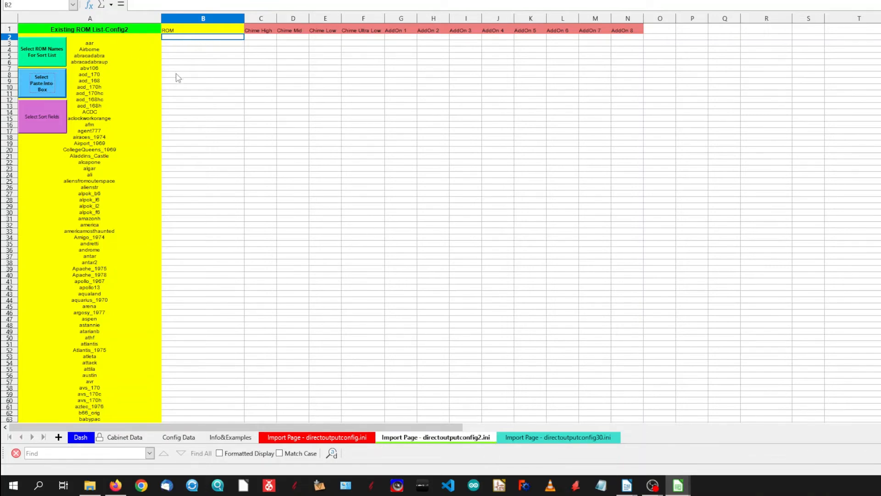
right_click(196, 42)
click(222, 70)
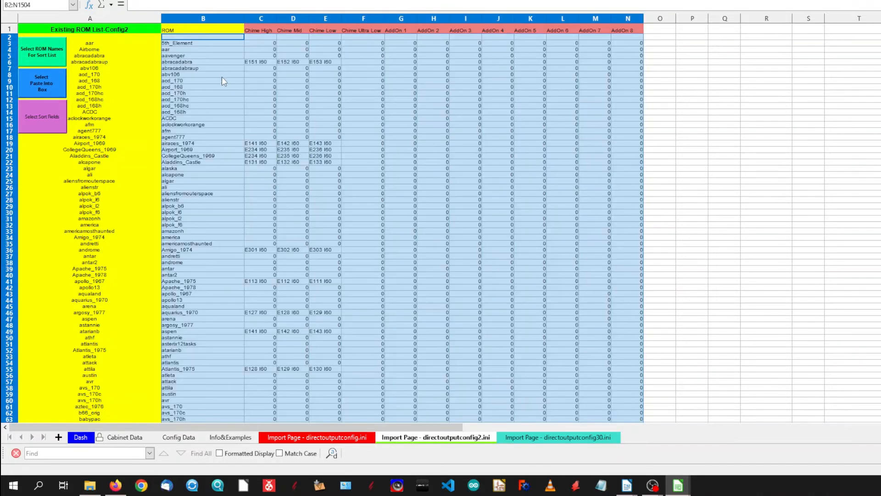
click(710, 219)
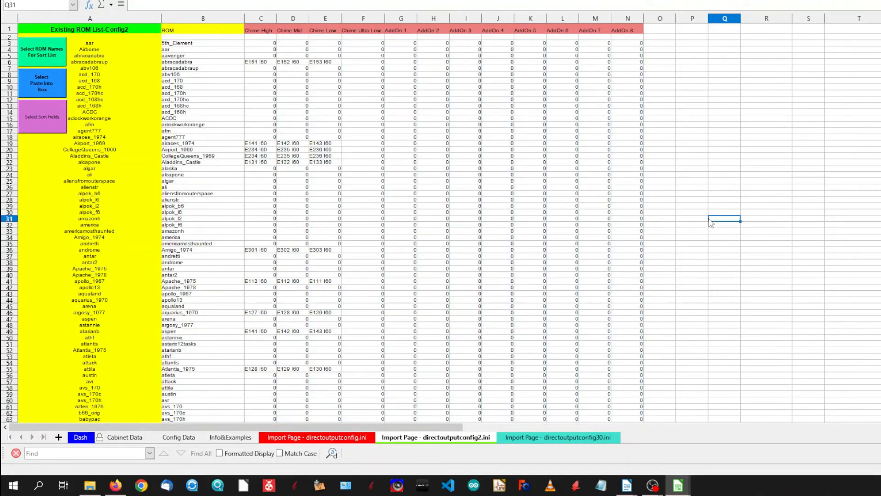
Sort the import page's range B2:N1500 using the custom ROM name sort order beginning with aar, Airborne
click(38, 118)
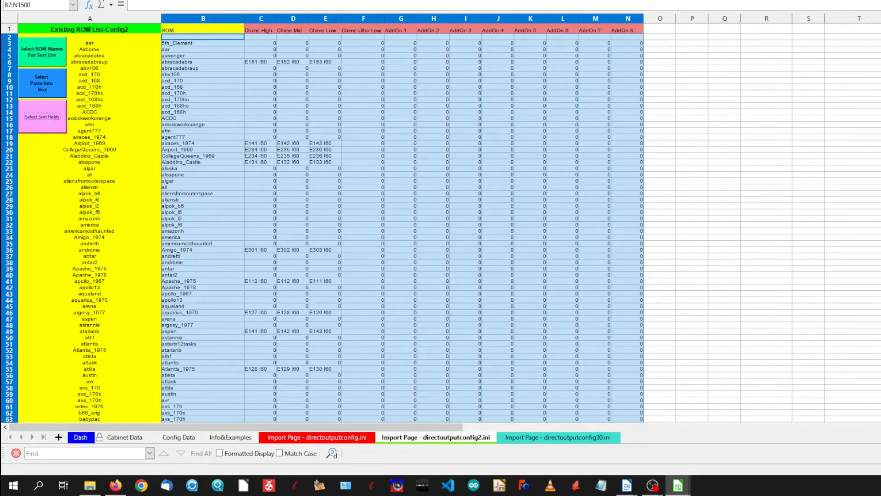
click(167, 0)
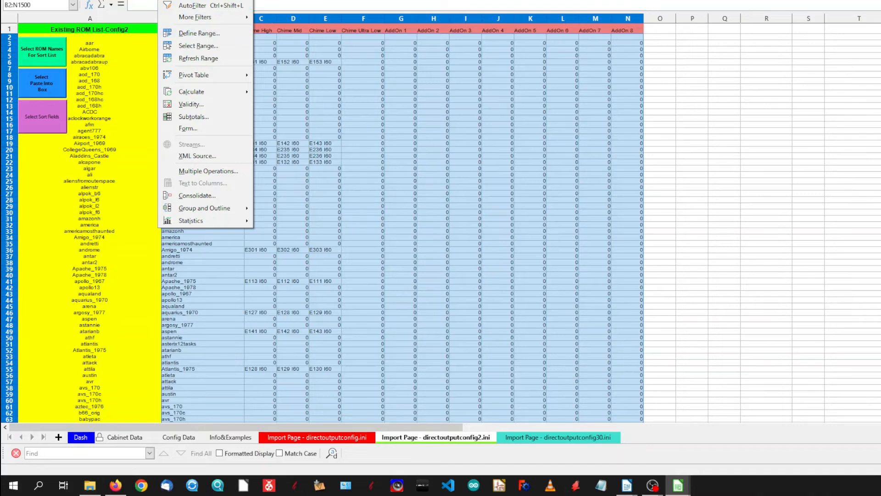
click(185, 0)
click(420, 98)
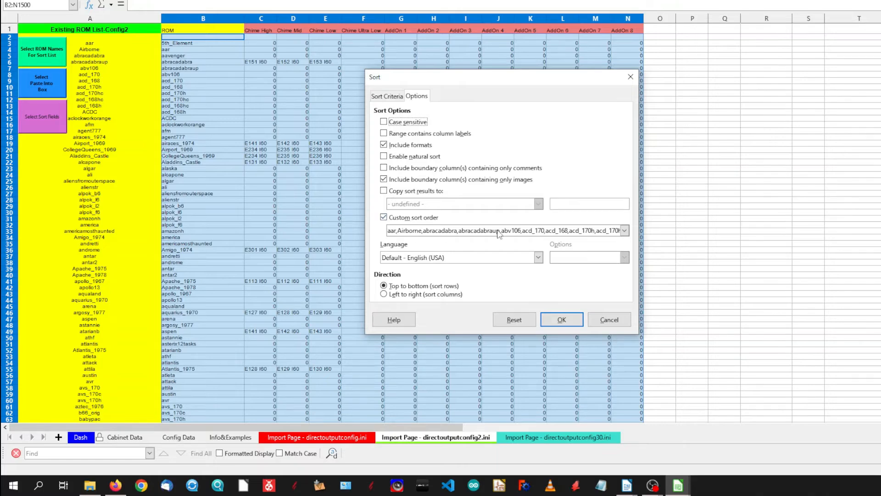
click(560, 321)
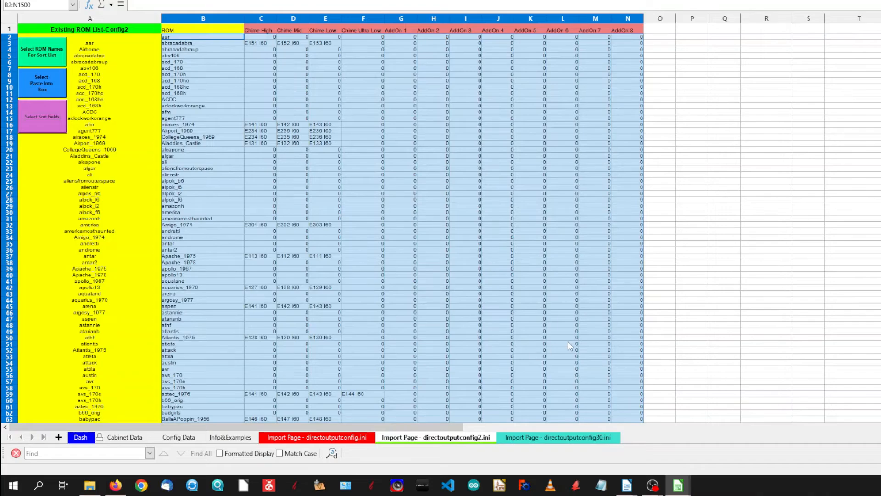
click(718, 307)
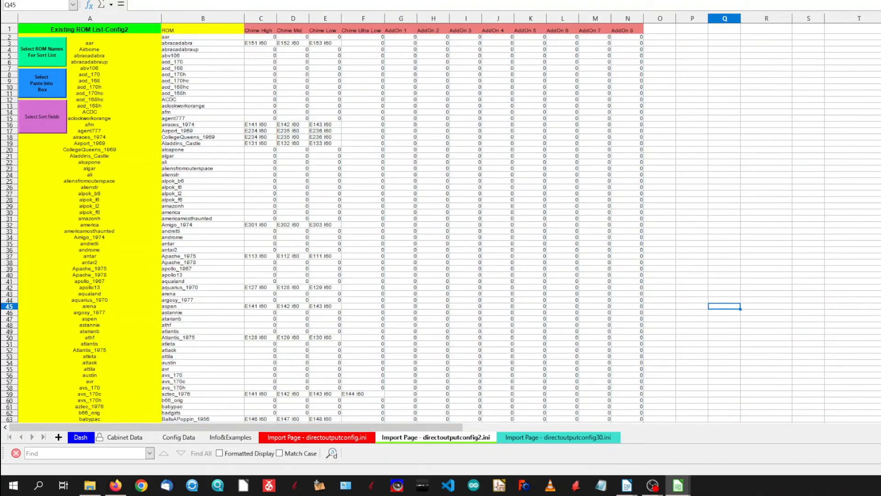
Examine the end of the sorted ROM column against the existing list, marking out the additional names in B1409:B1438
scroll(441, 223, down, 20)
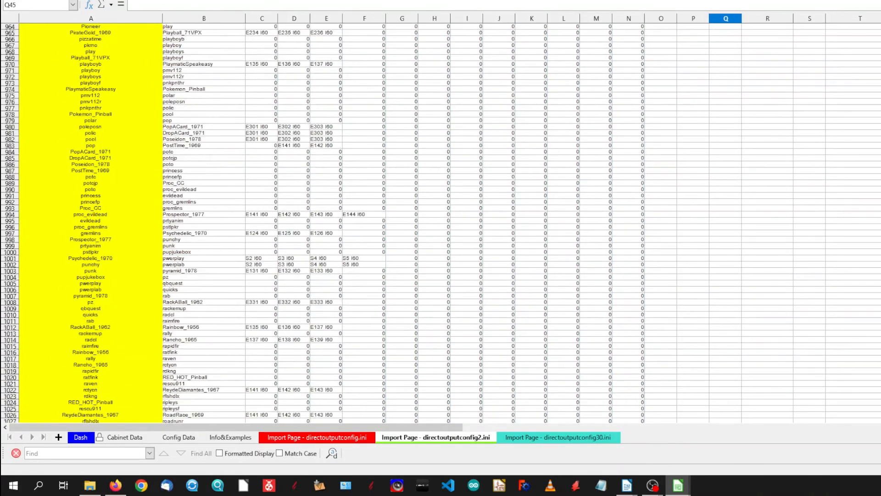
scroll(441, 223, down, 20)
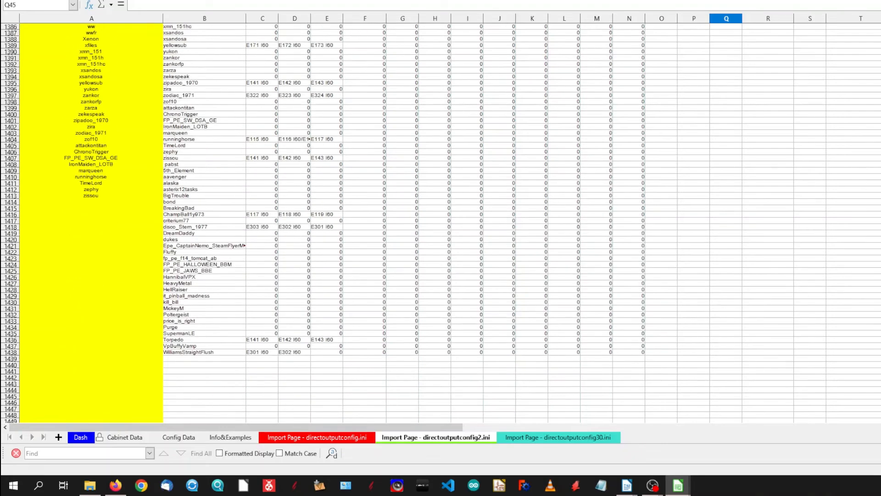
drag(180, 170, 183, 354)
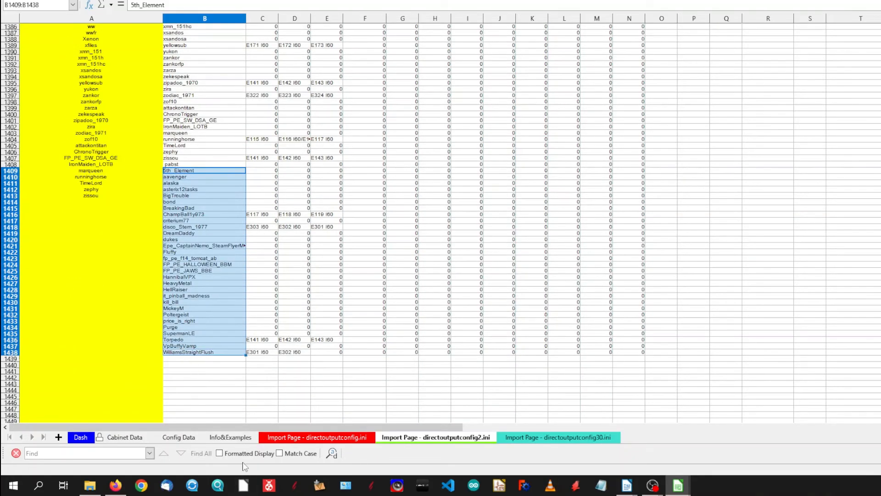
click(225, 409)
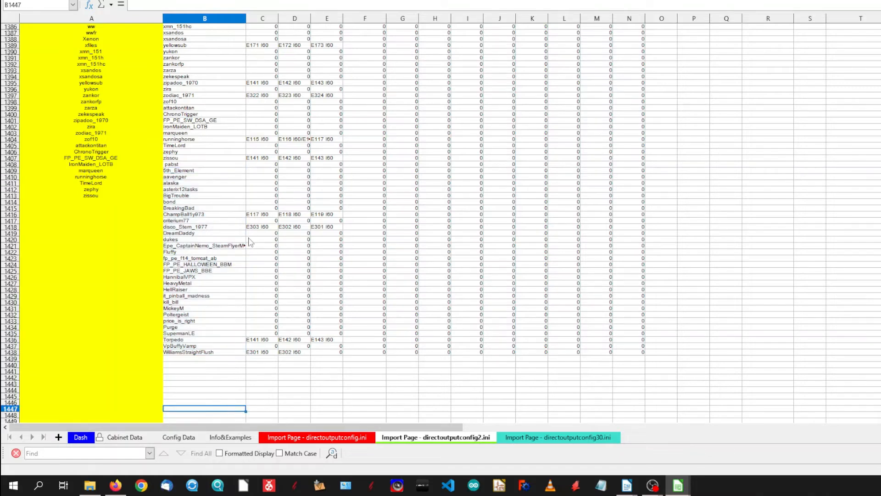
Highlight the entire dukes row, row 1420, in yellow on the directoutputconfig2.ini import page
click(170, 240)
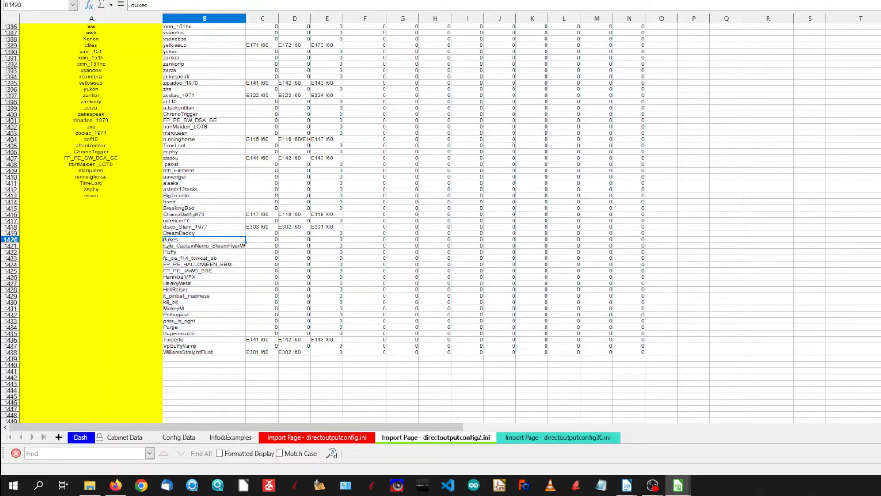
click(14, 241)
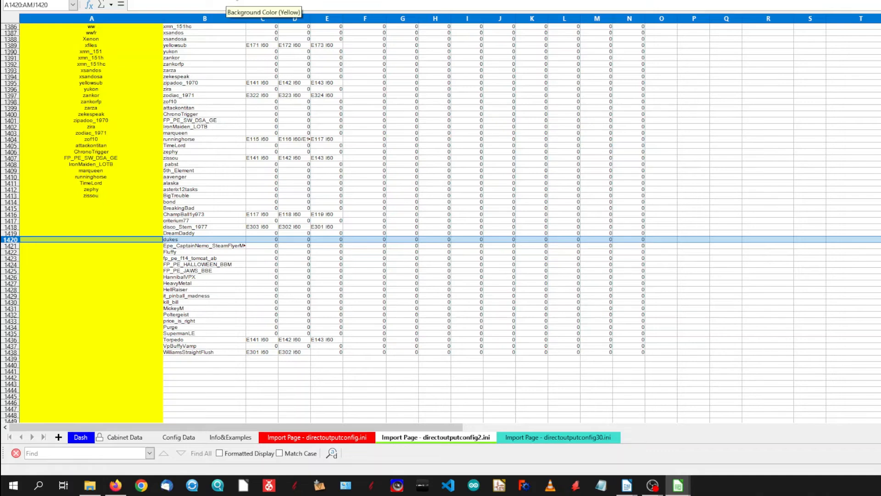
click(235, 2)
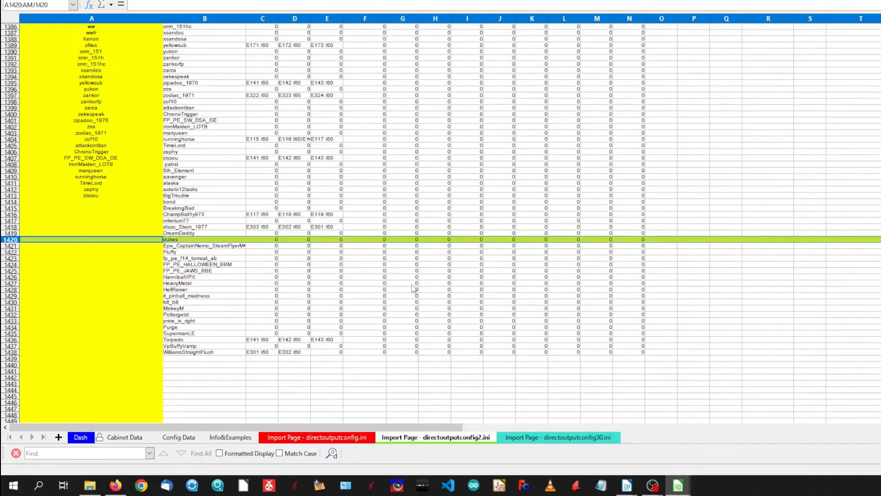
click(459, 394)
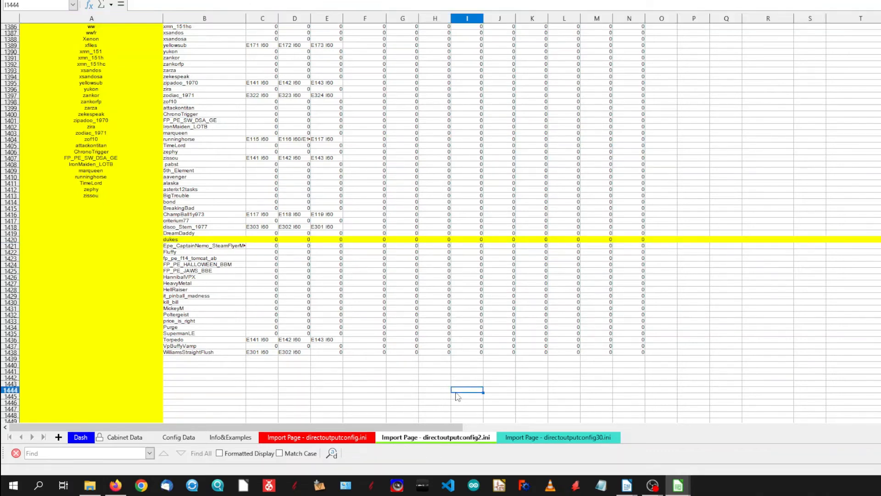
Show the directoutputconfig30.ini import page and create a new blank spreadsheet for loading the next INI file
click(568, 438)
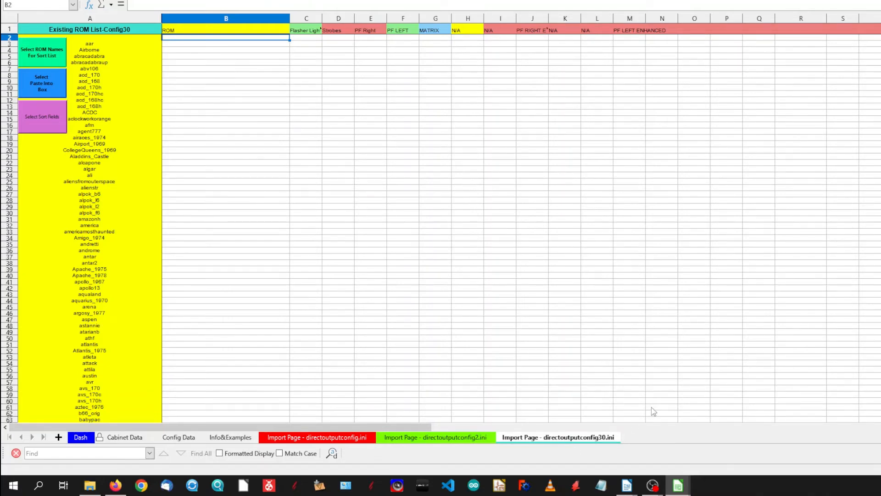
mouse_move(679, 486)
key(alt+f)
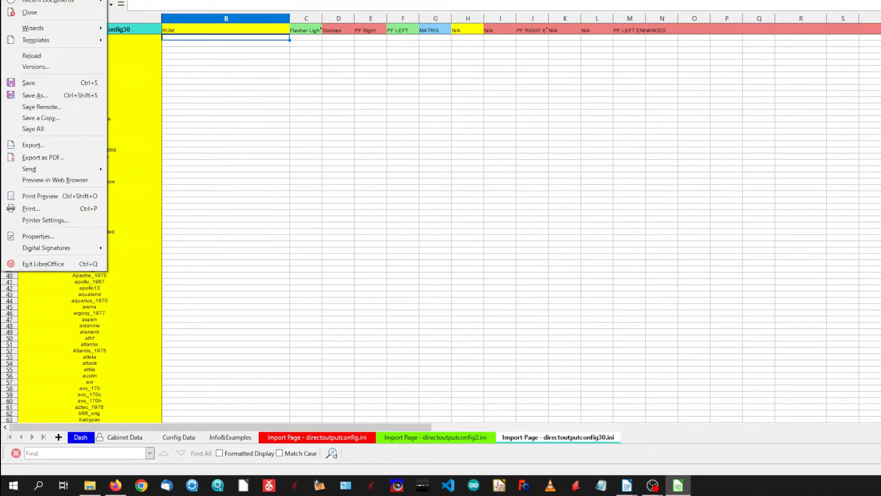
click(145, 0)
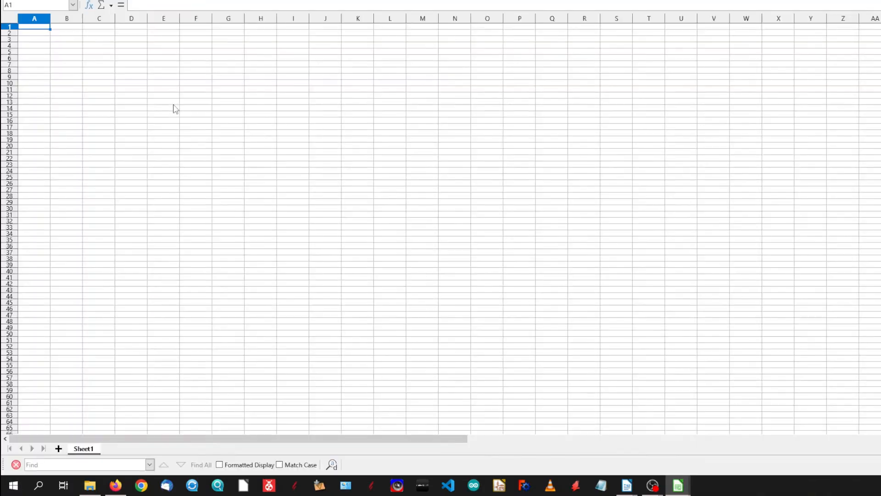
Open directoutputconfig30.ini from Downloads as a text import starting at row 601, separated by tab and comma
click(8, 0)
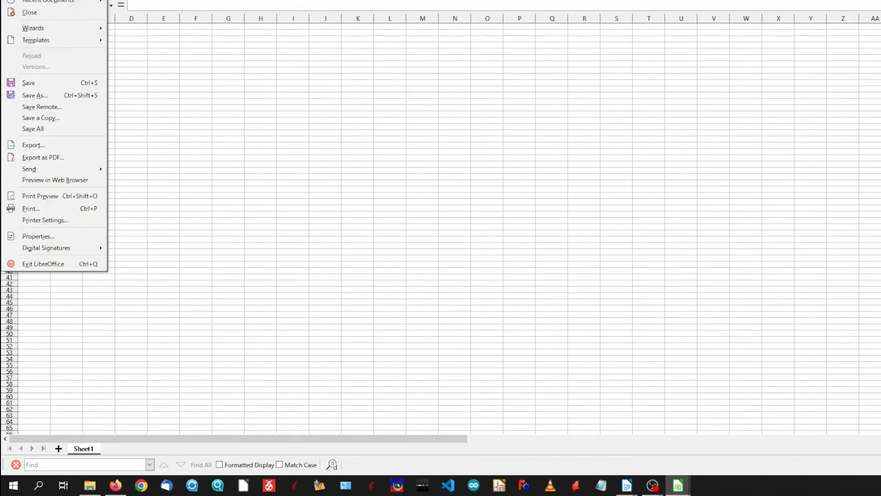
click(31, 0)
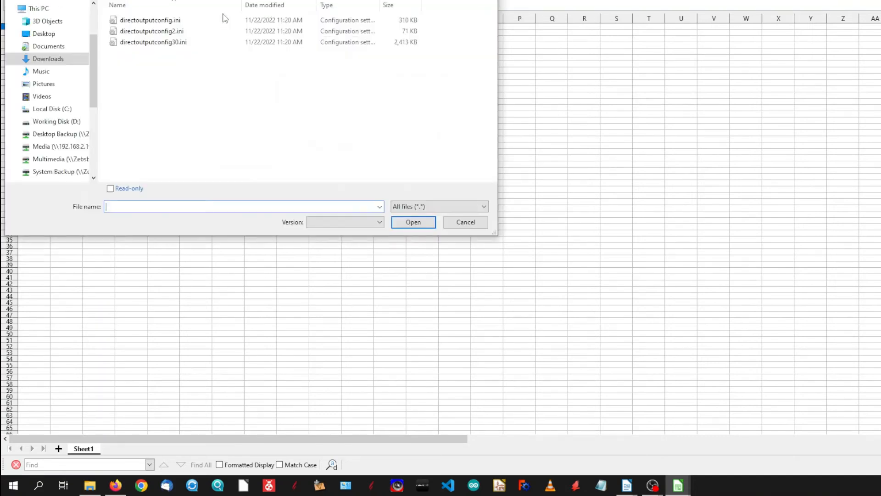
click(172, 44)
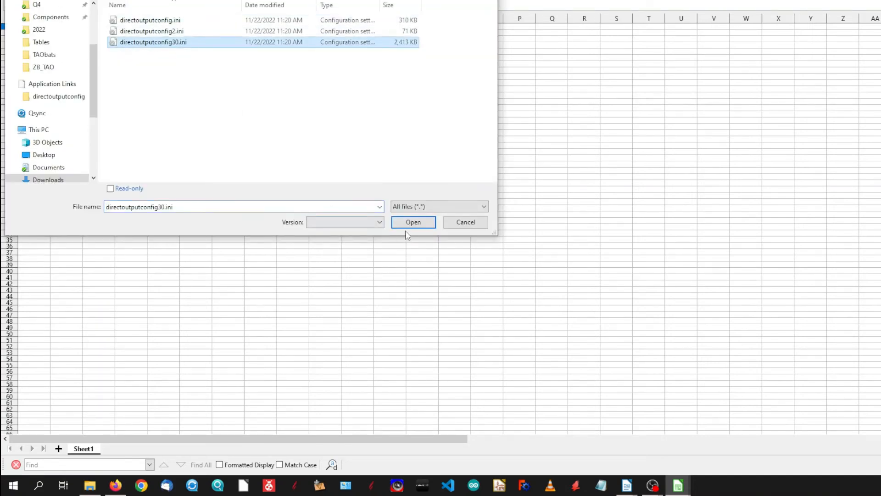
click(413, 222)
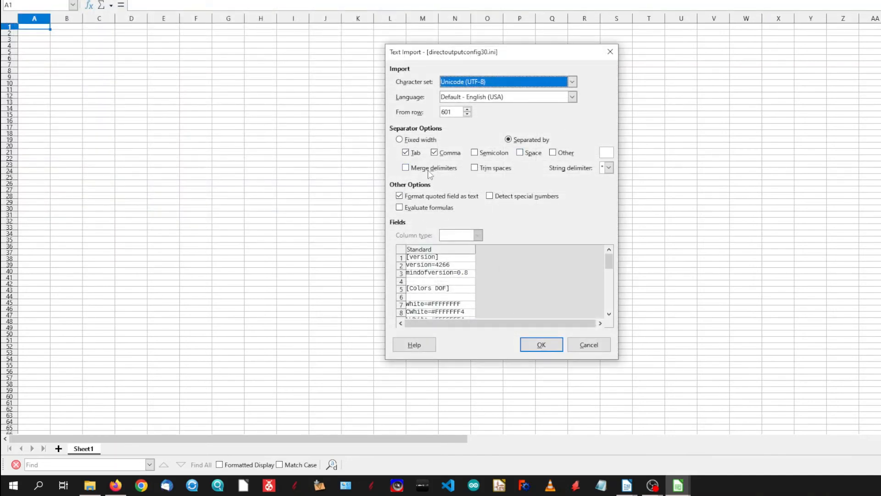
click(542, 345)
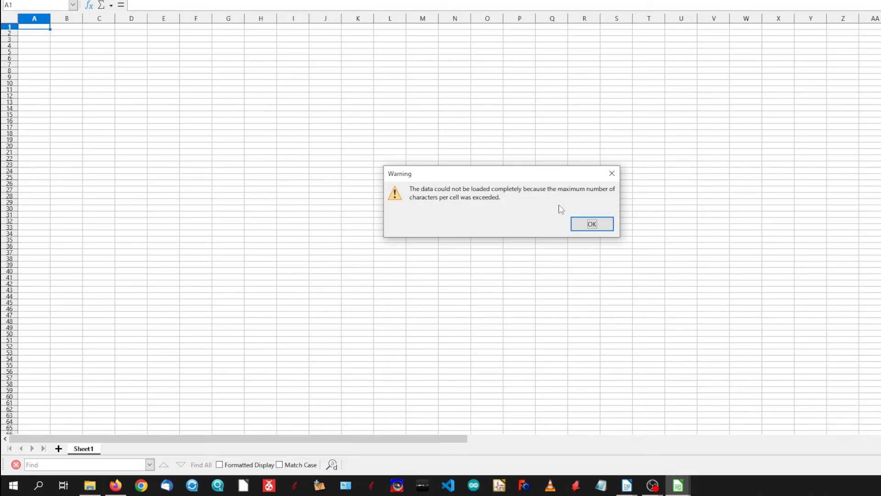
click(592, 224)
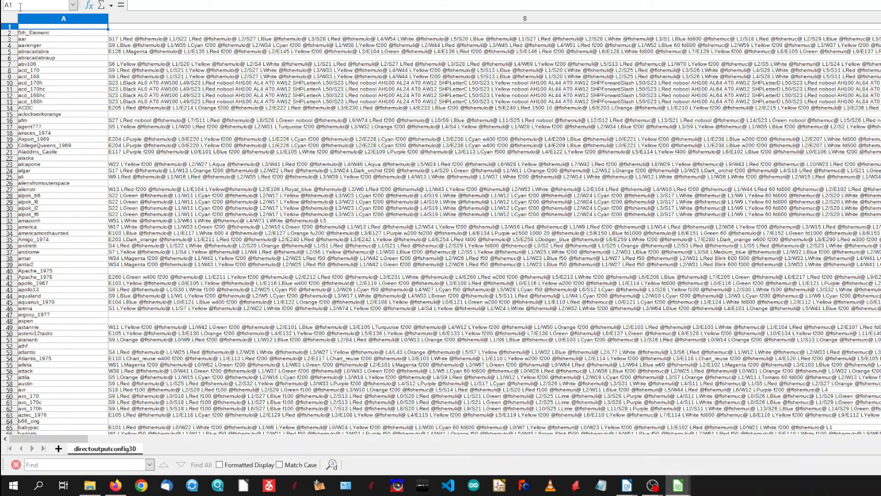
Copy the range A1:Z1503 of the imported directoutputconfig30 data
click(21, 6)
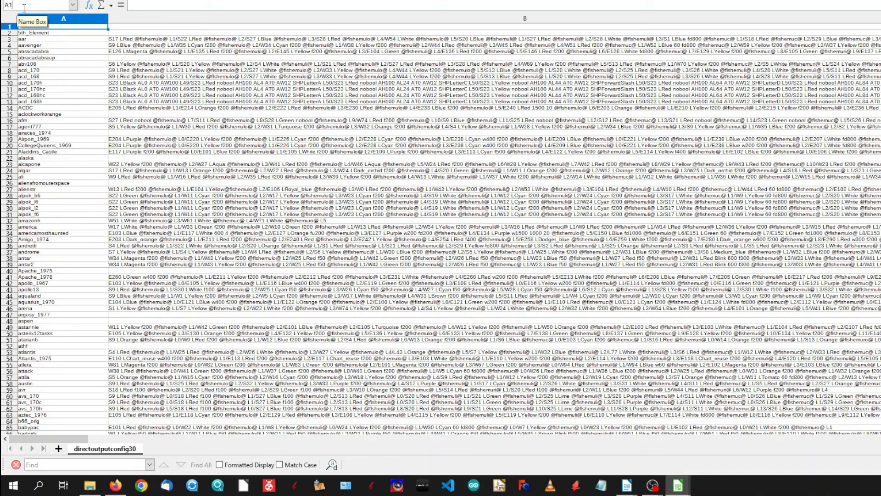
text(:Z)
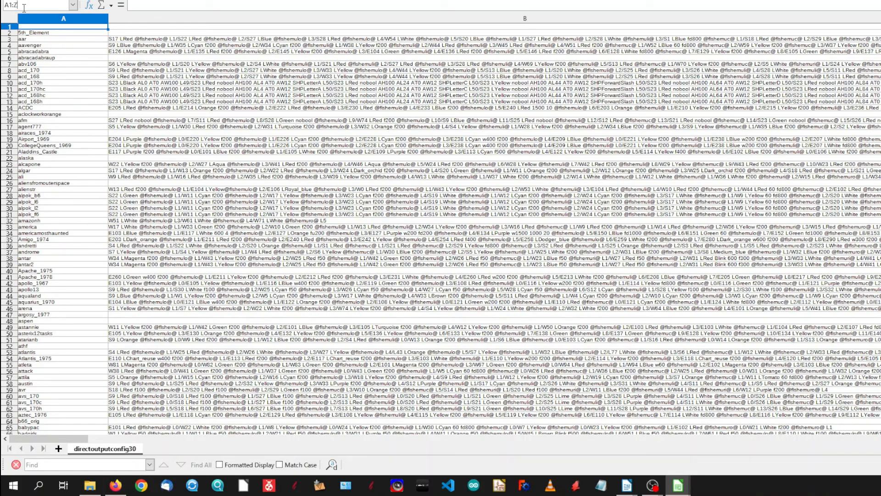
text(1503)
key(Return)
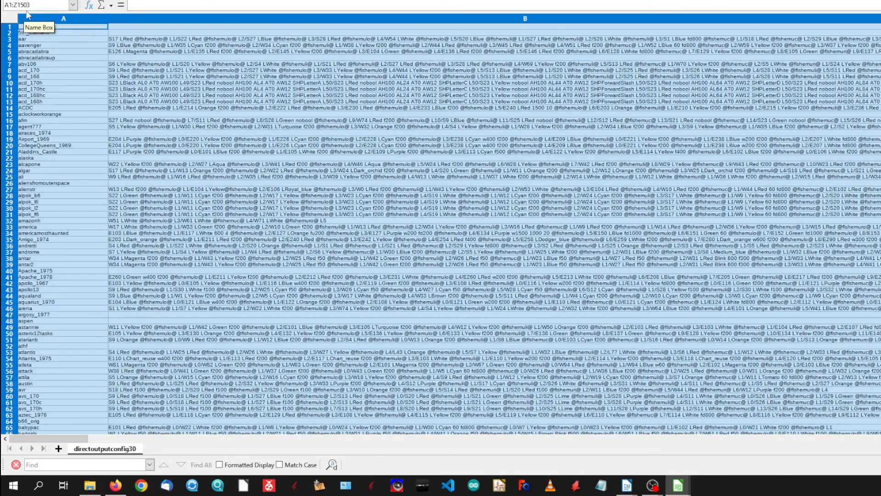
right_click(92, 44)
click(119, 64)
Switch back to the configuration spreadsheet and paste the copied data into the directoutputconfig30.ini import page starting at cell B2
click(880, 0)
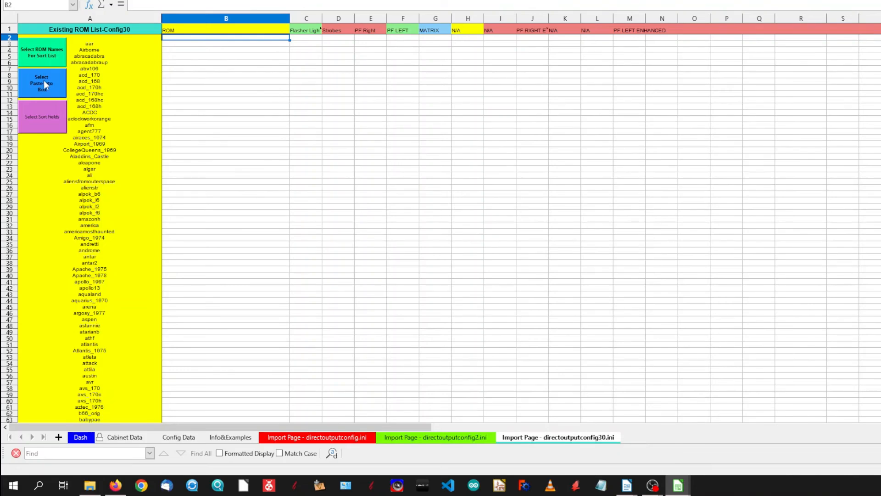
click(44, 92)
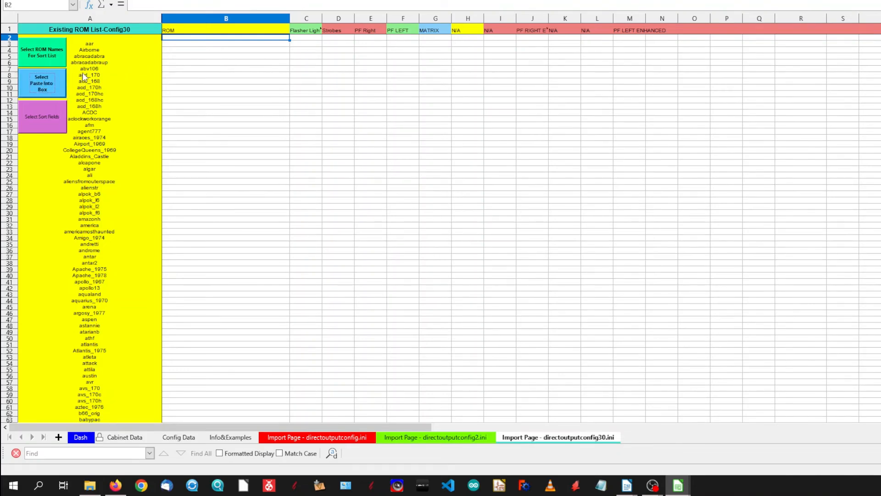
right_click(173, 40)
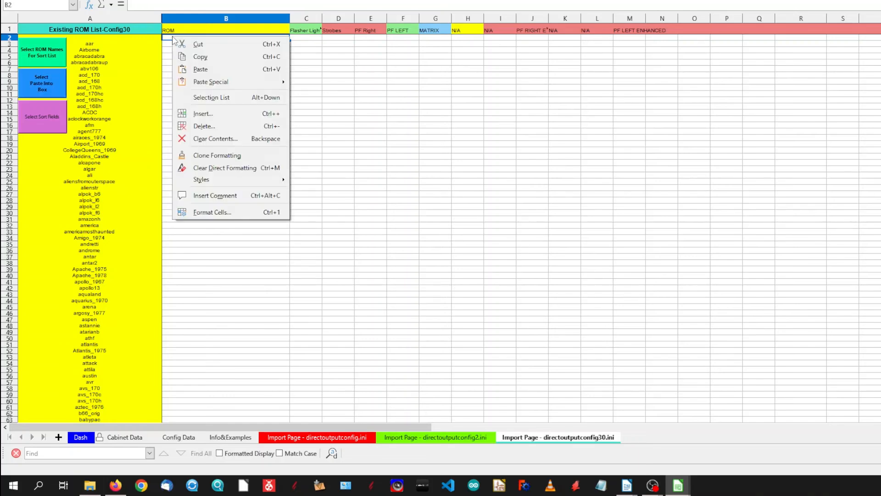
click(203, 67)
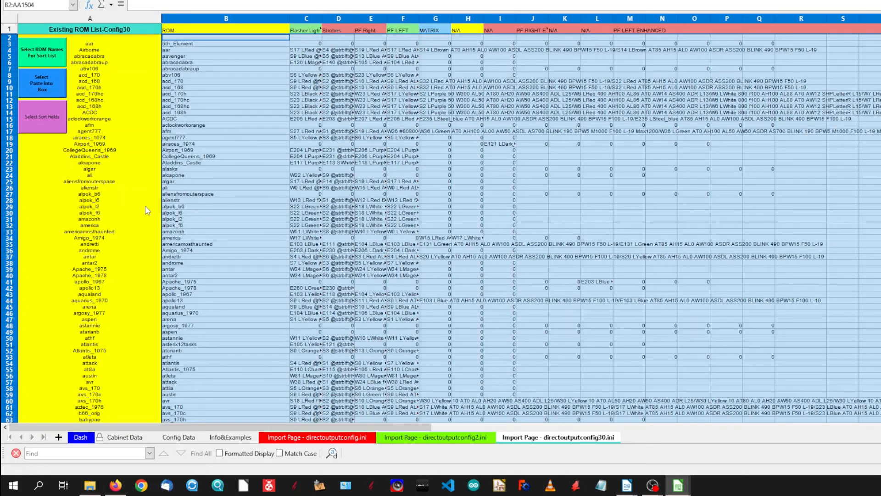
click(143, 208)
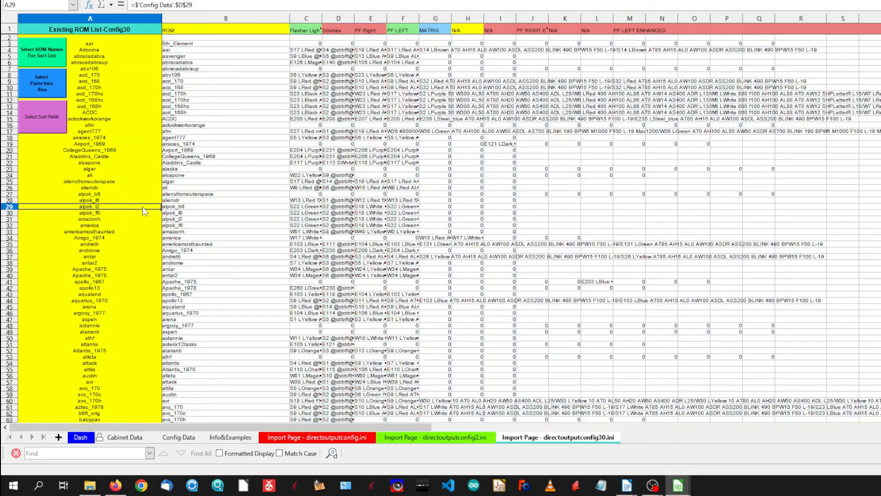
Sort range B2:Z1500 of the directoutputconfig30.ini import page using the custom ROM name sort order beginning with aar, Airborne
click(31, 124)
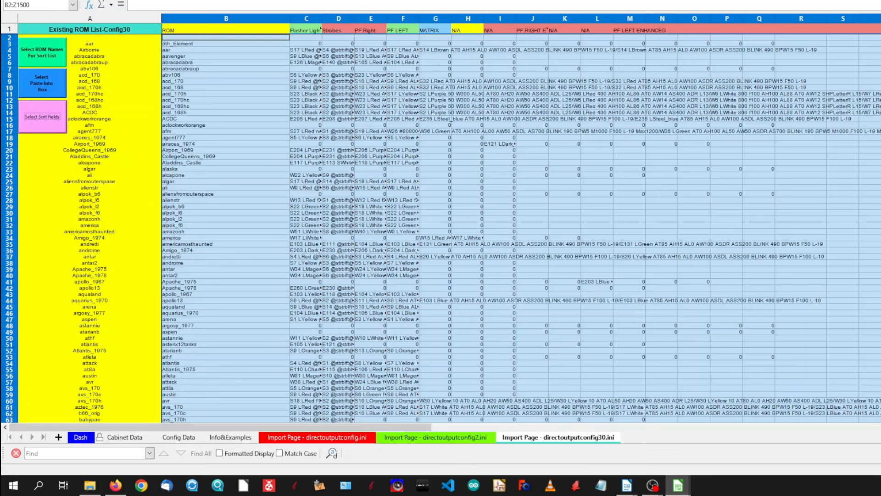
key(alt+d)
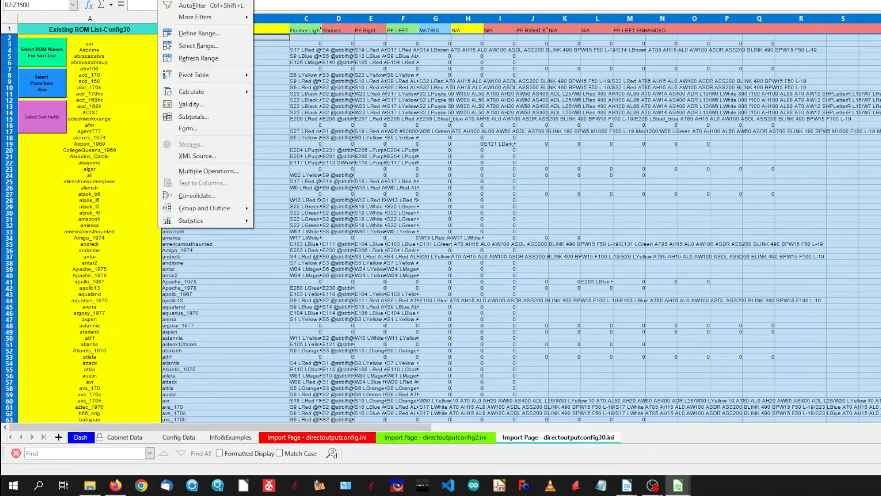
key(s)
click(425, 96)
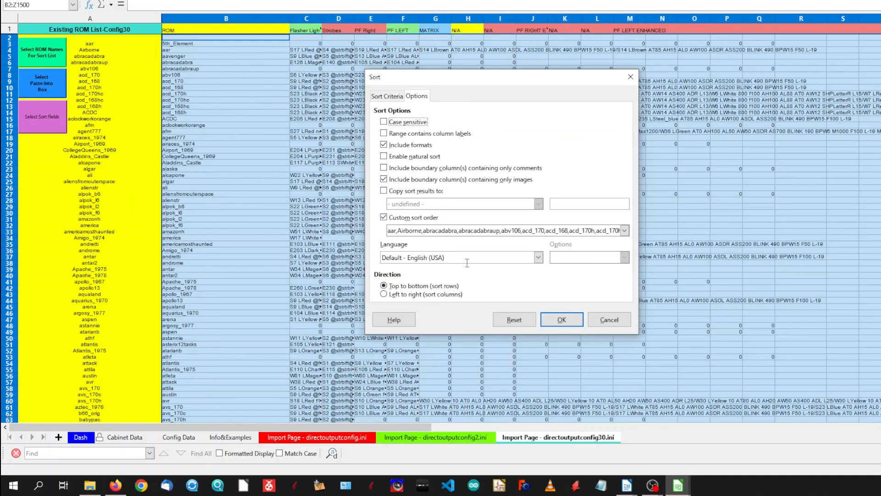
click(562, 320)
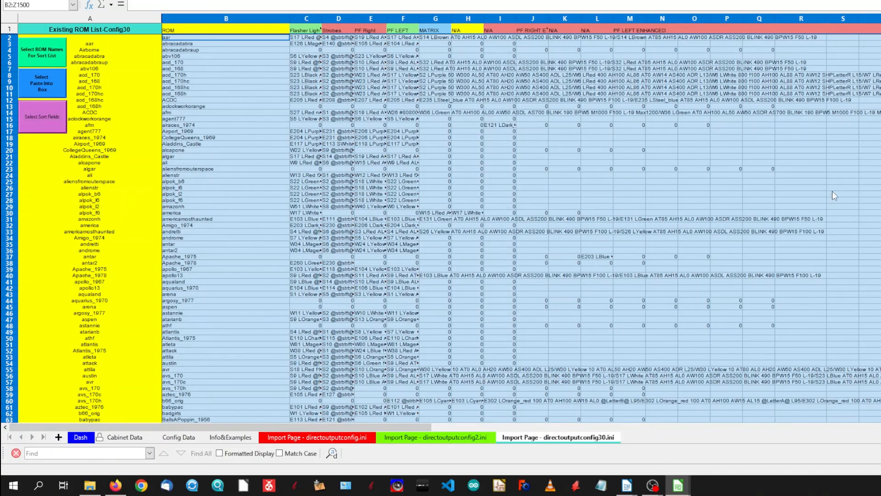
click(833, 192)
Highlight the entire dukes row, row 1420, in yellow on the directoutputconfig30.ini import page
scroll(440, 228, down, 20)
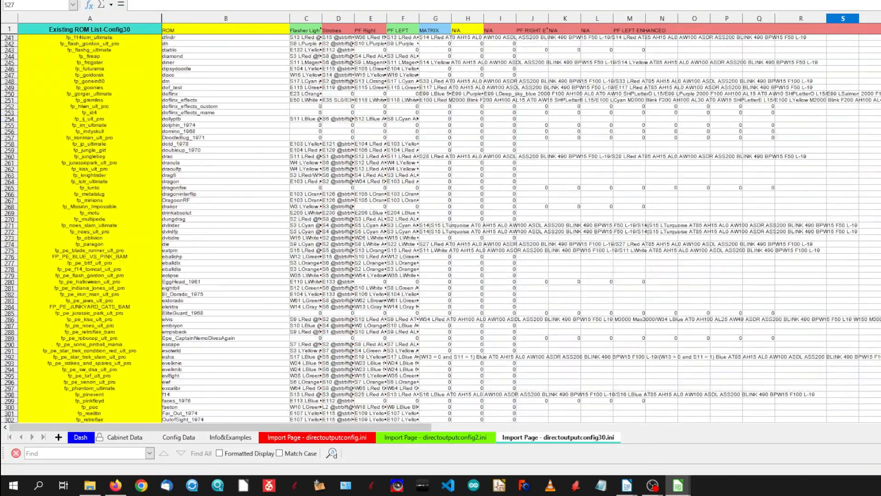
scroll(441, 228, down, 20)
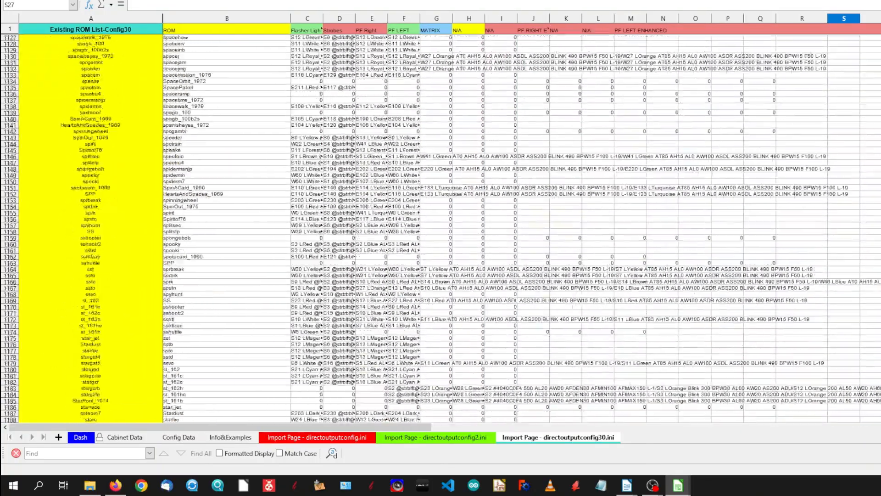
scroll(440, 227, down, 14)
scroll(441, 228, up, 7)
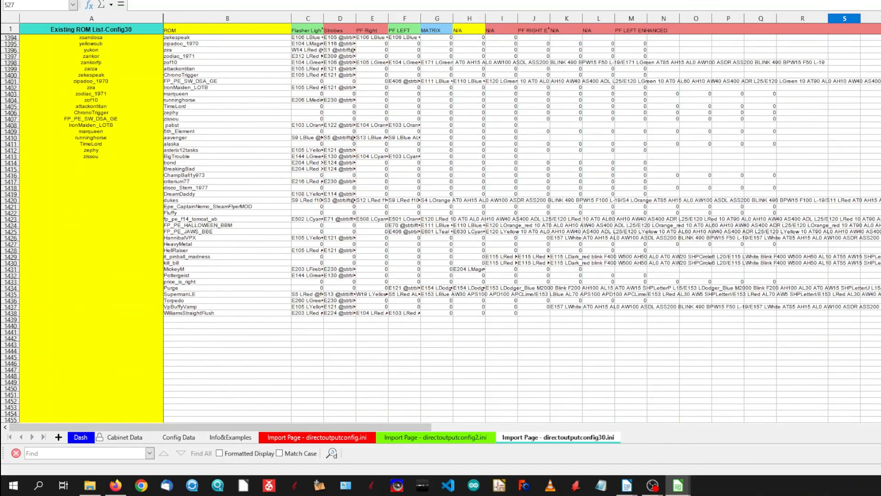
scroll(441, 228, up, 2)
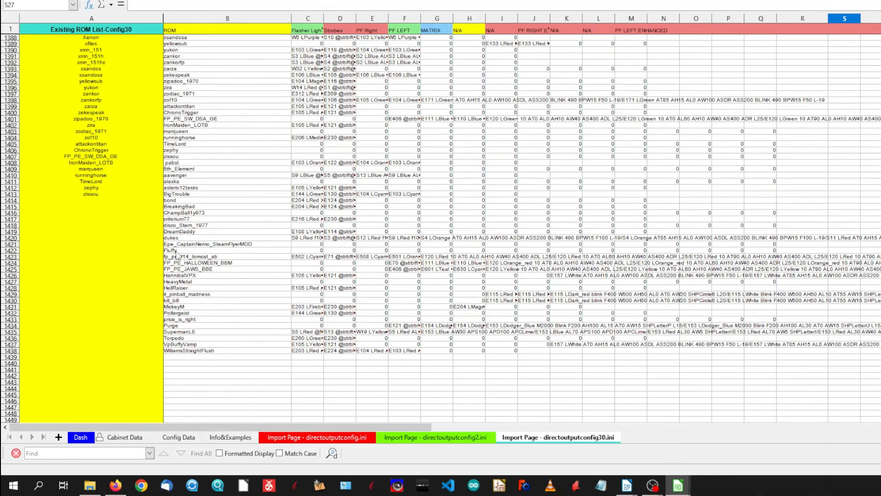
click(176, 239)
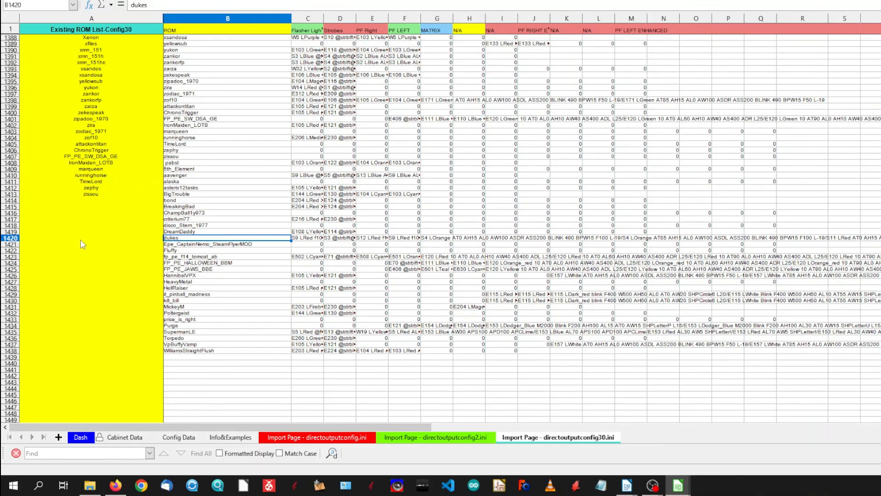
click(11, 238)
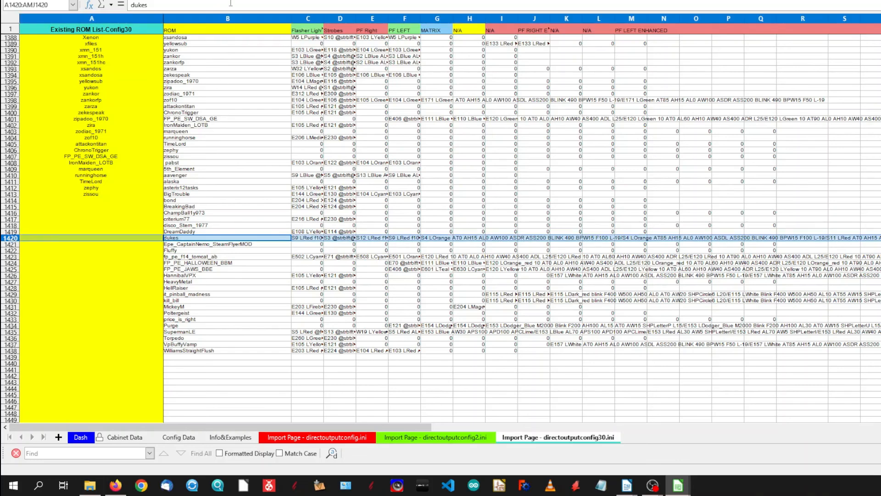
click(305, 390)
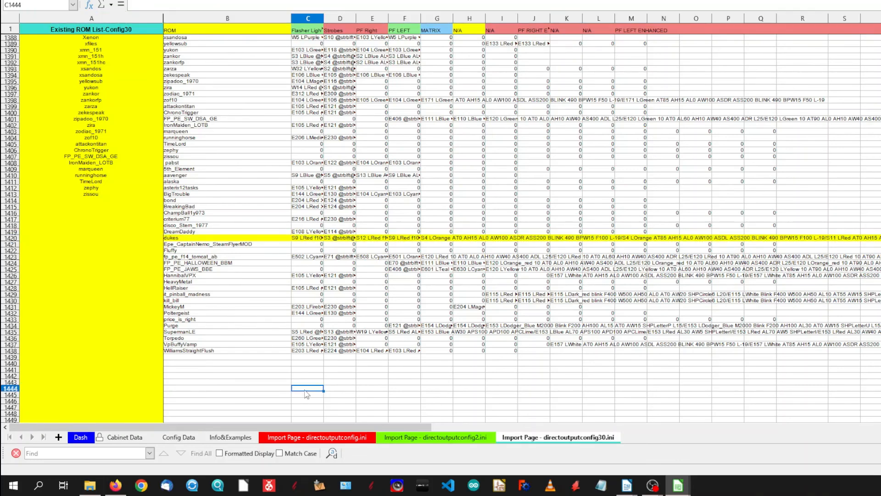
Return from the imported directoutputconfig30.ini data to the configuration spreadsheet and save it
mouse_move(684, 482)
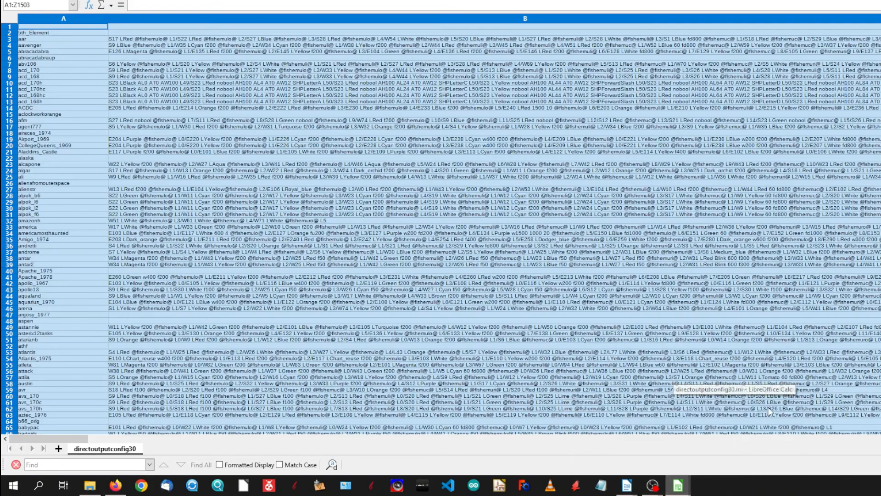
click(775, 413)
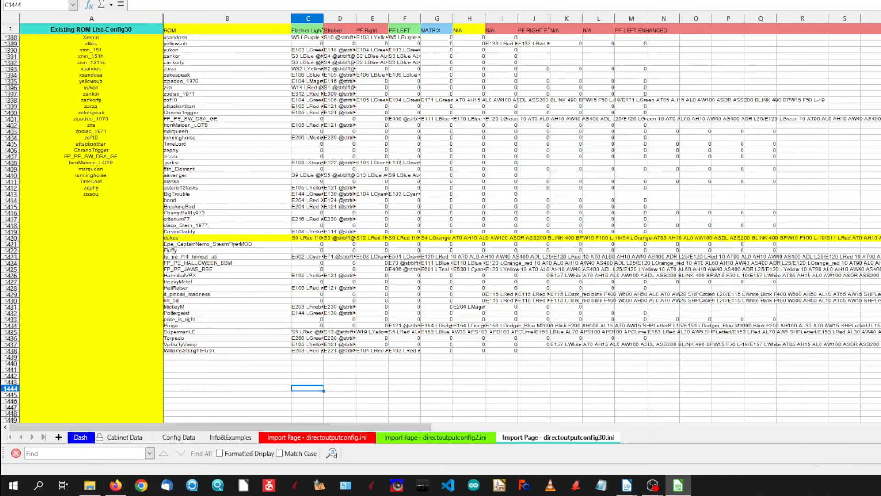
key(ctrl+s)
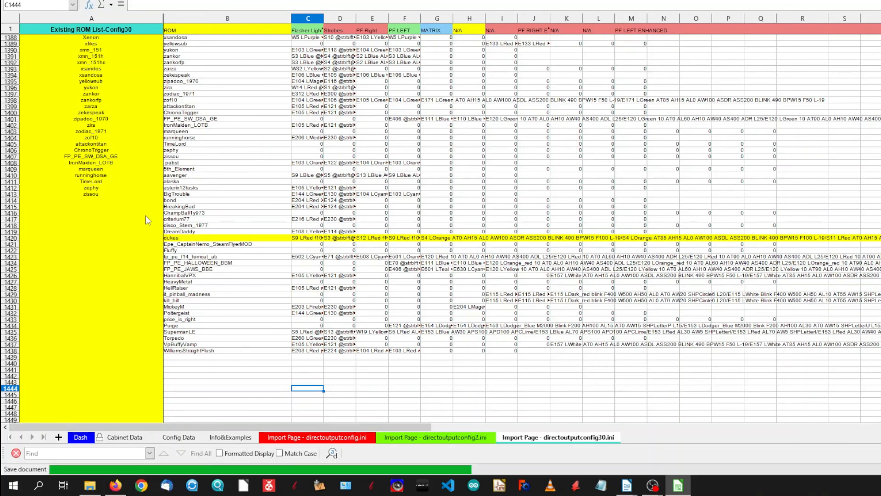